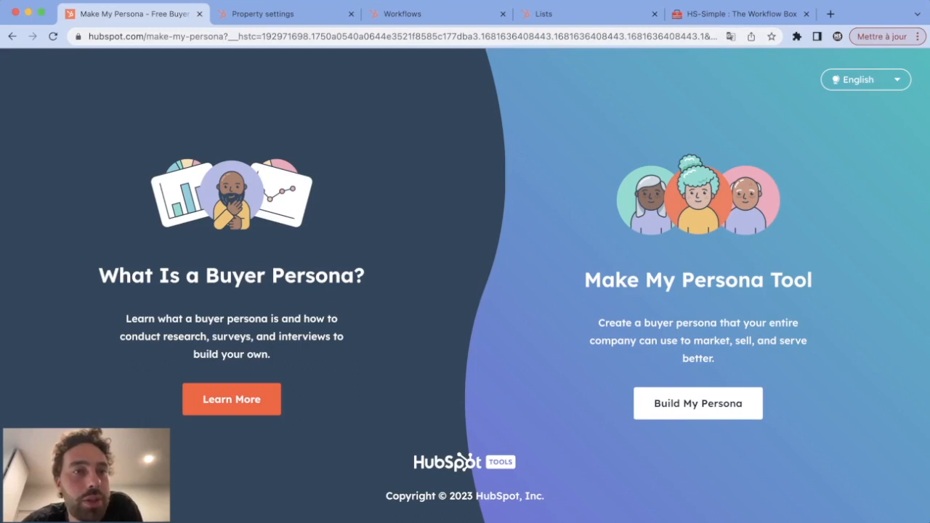
Step: Start building a persona with the Make My Persona tool
key("super+l")
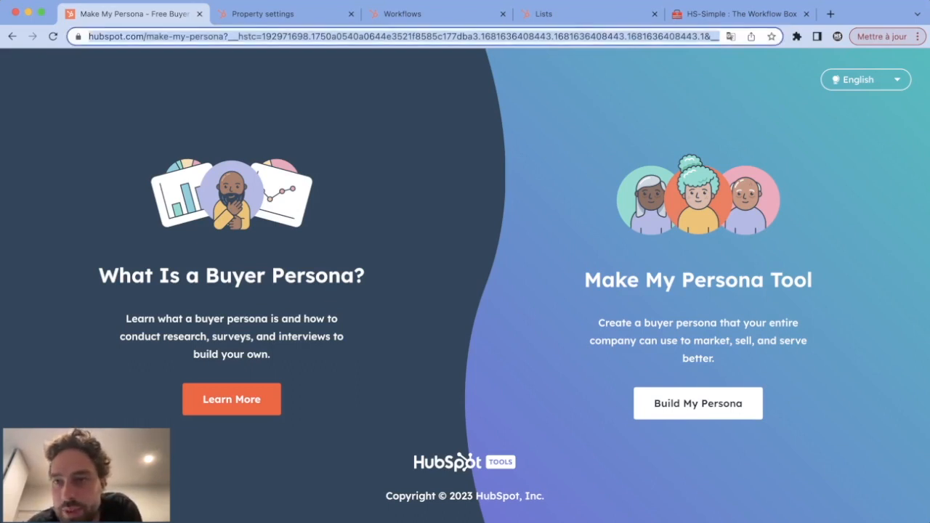
left_click(872, 79)
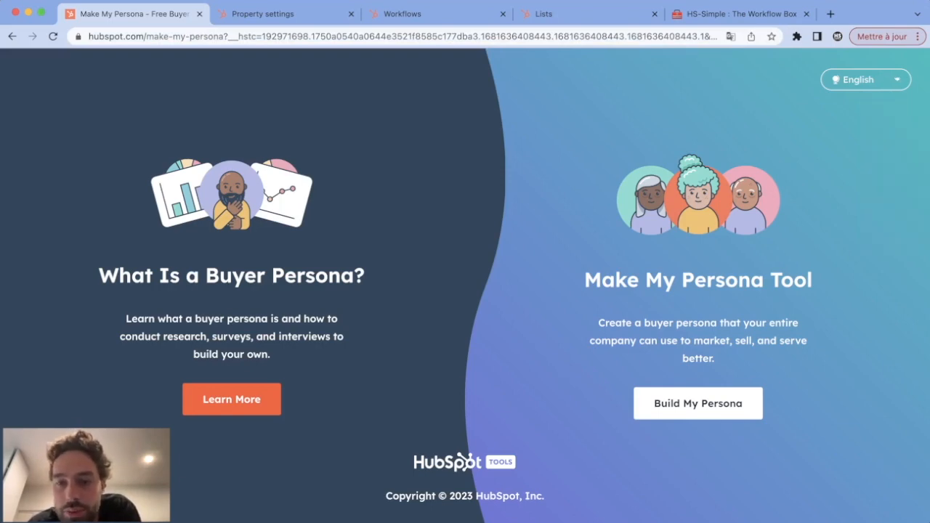
left_click(699, 403)
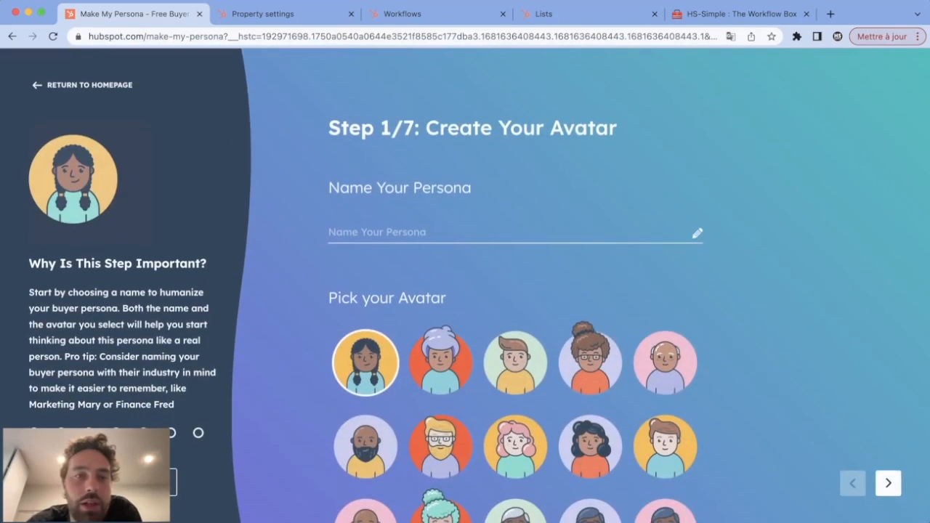
Step: Enter the persona's name, choose the brown-haired avatar in a yellow shirt on green, and proceed to the demographic traits
scroll(465, 407, "down", 3)
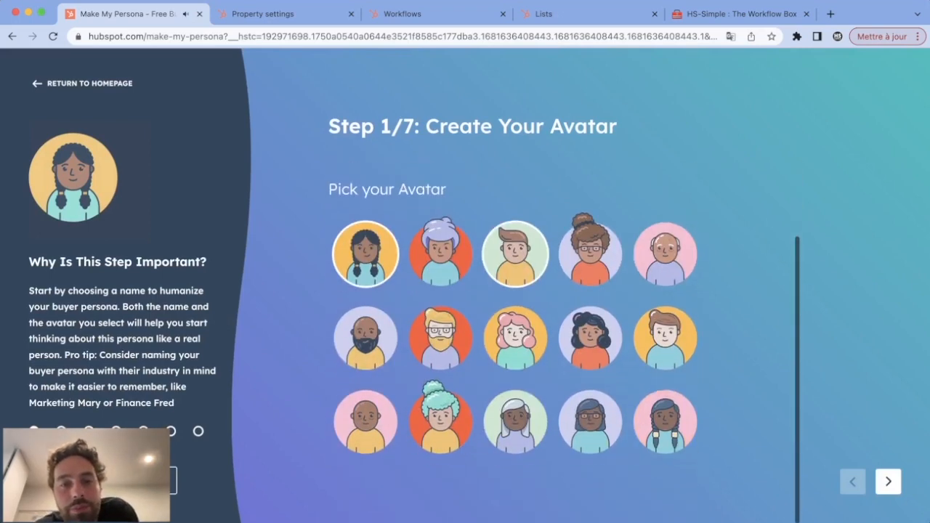
scroll(515, 338, "up", 3)
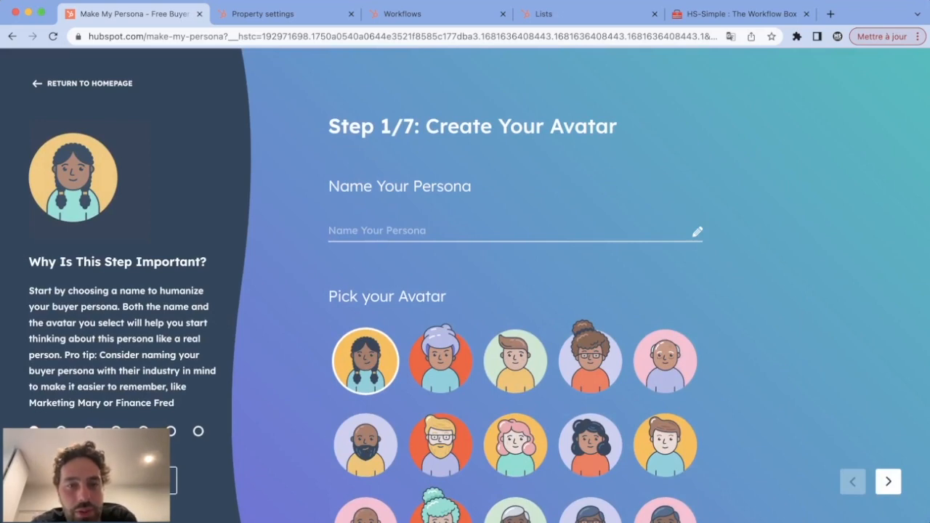
key("Down")
key("Down")
key("Return")
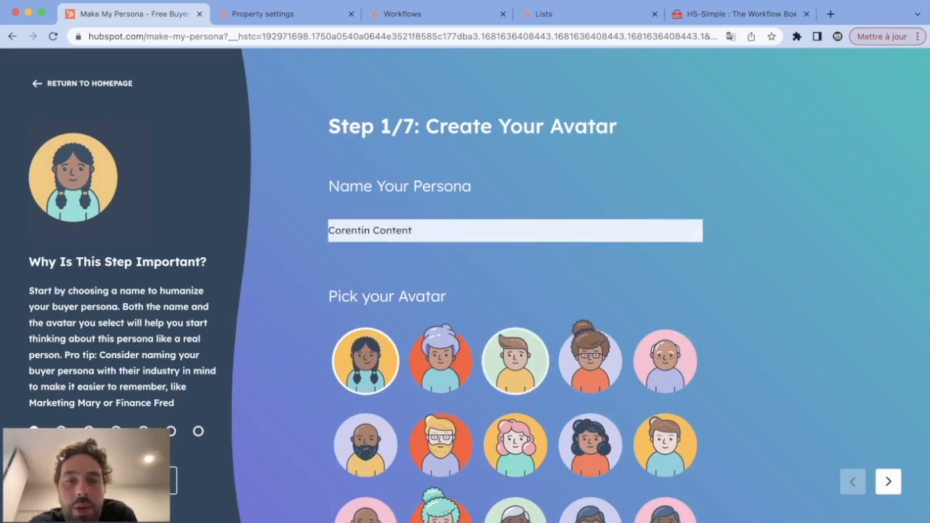
left_click(515, 361)
left_click(888, 482)
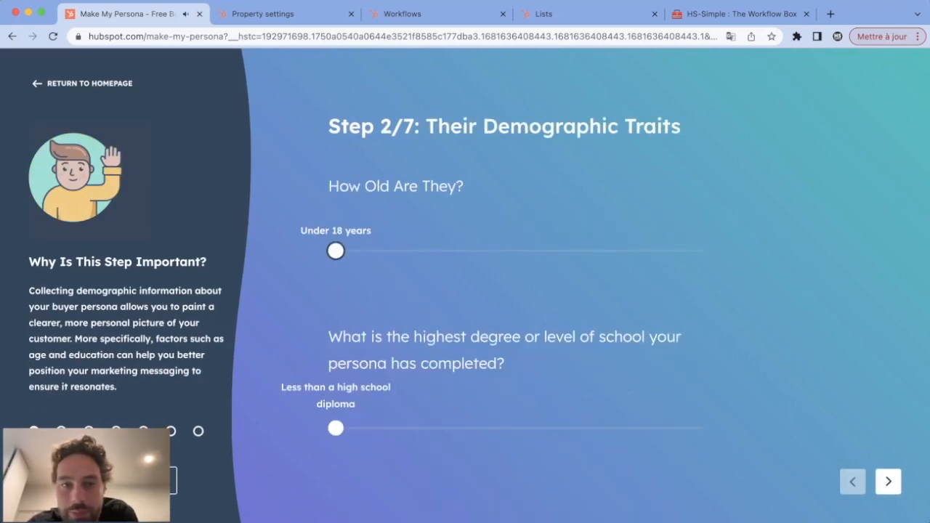
Step: Set the persona's age to 18 to 24 years and its highest education level to an associate degree
left_click_drag(335, 251, 373, 251)
left_click_drag(336, 428, 474, 428)
left_click(888, 482)
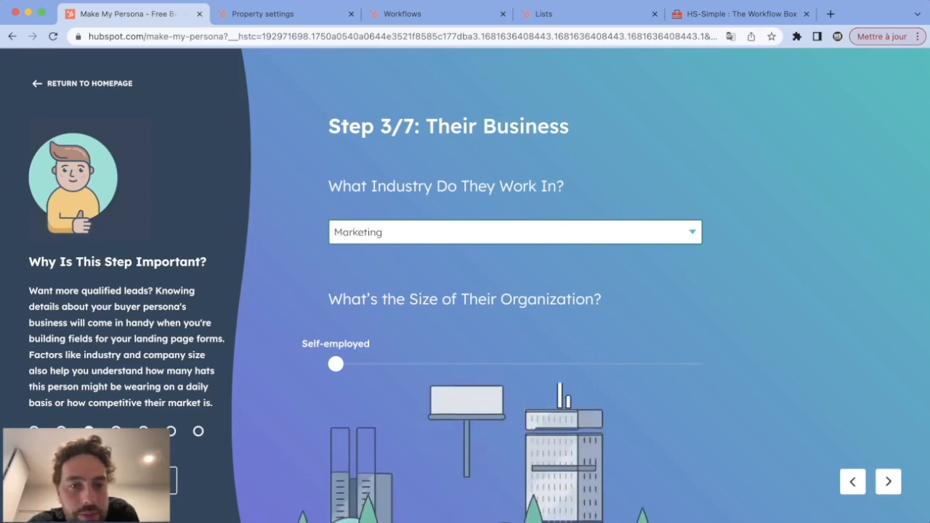
Step: Advance through the business, career and remaining questions without filling them in to reach the persona overview
left_click(888, 482)
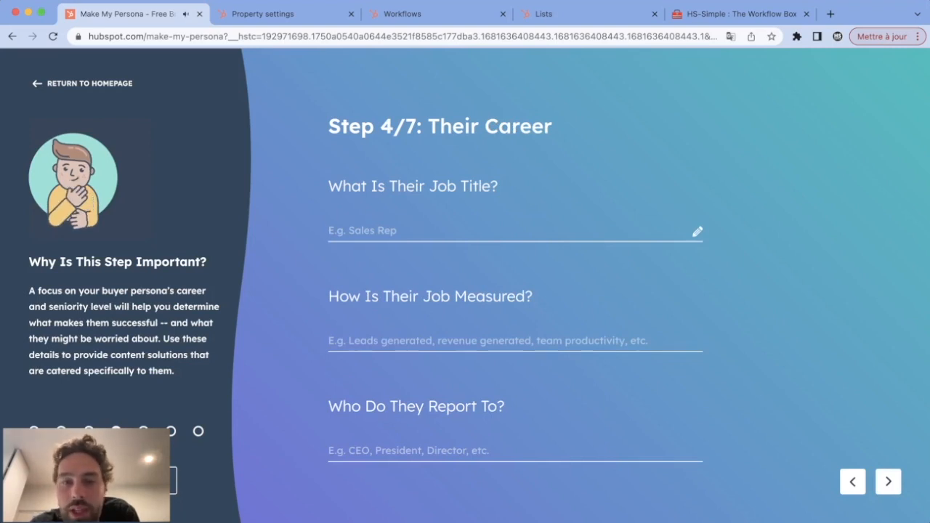
left_click(480, 341)
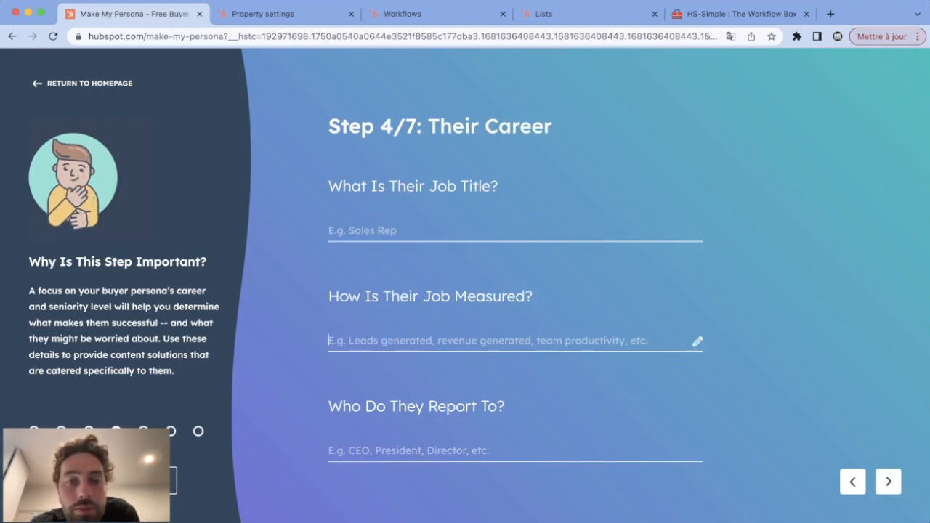
left_click(479, 451)
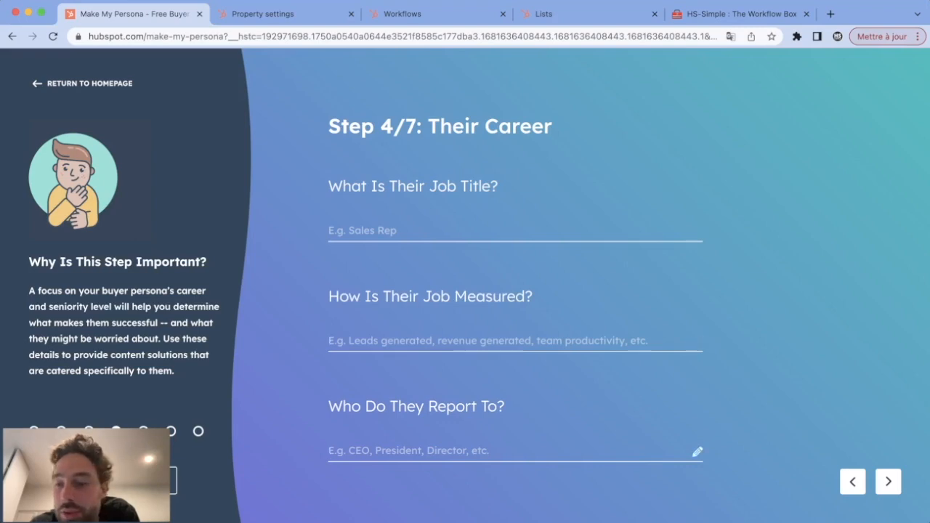
key("Return")
key("Return")
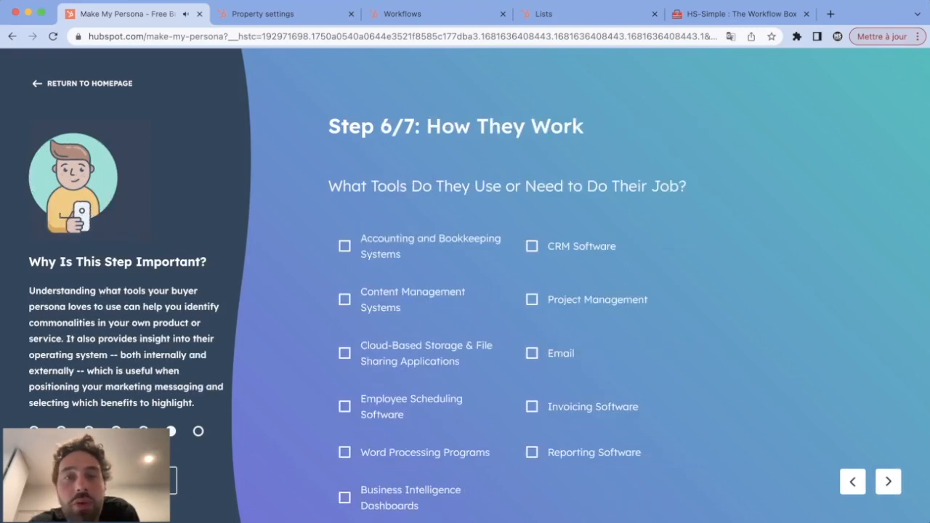
key("Return")
key("Return")
Step: Review the persona overview's profile details and its sections on communication, job, goals and challenges
scroll(436, 349, "down", 5)
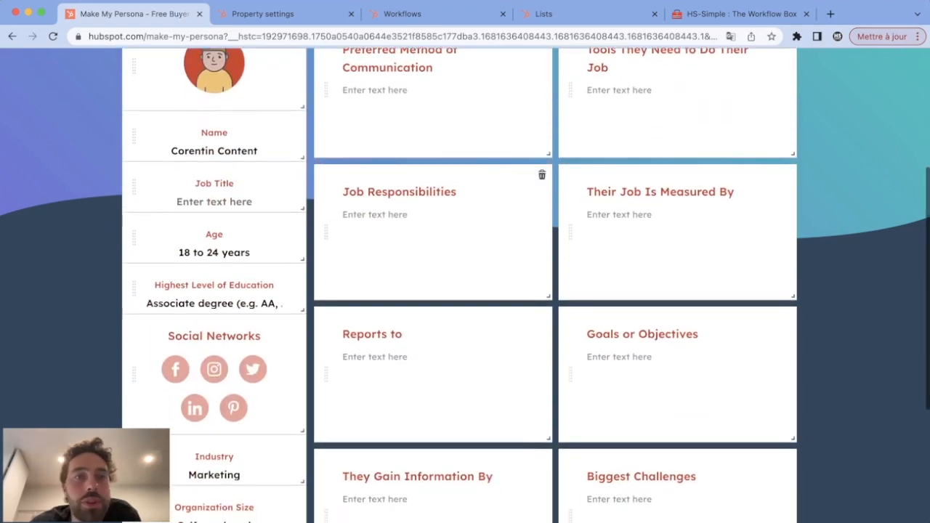
scroll(436, 232, "up", 3)
scroll(218, 210, "down", 3)
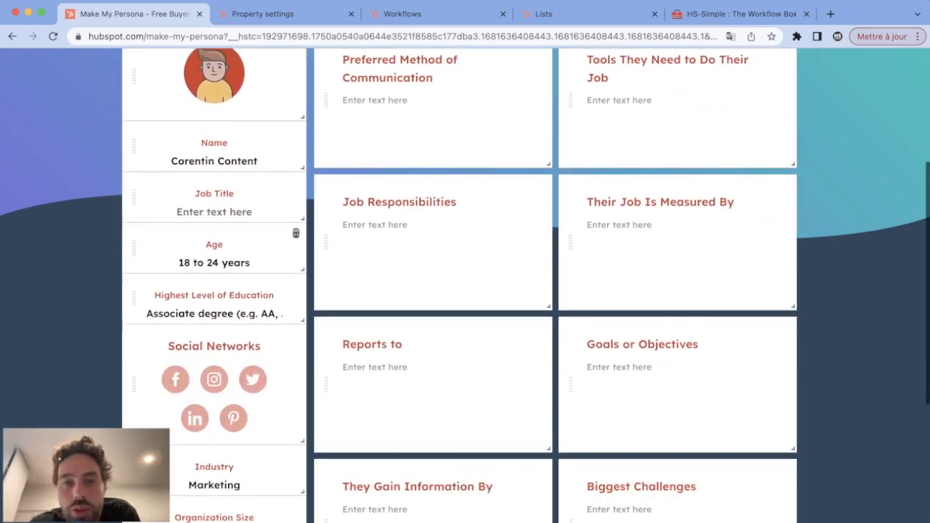
scroll(436, 240, "up", 1)
scroll(436, 291, "up", 1)
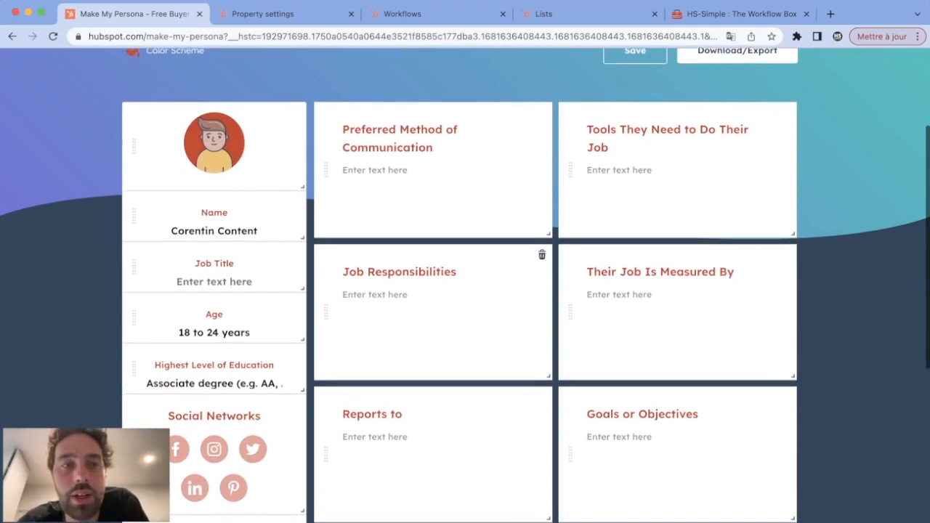
scroll(436, 290, "down", 1)
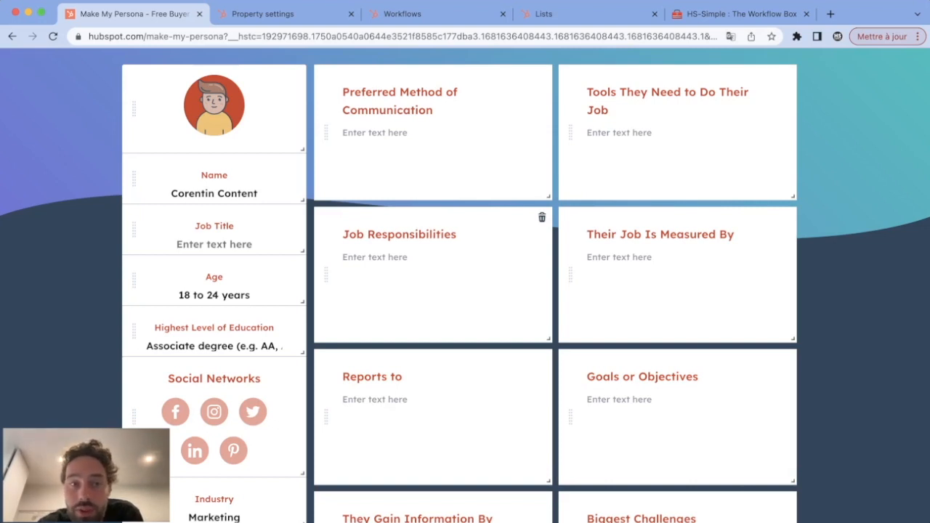
scroll(465, 291, "down", 5)
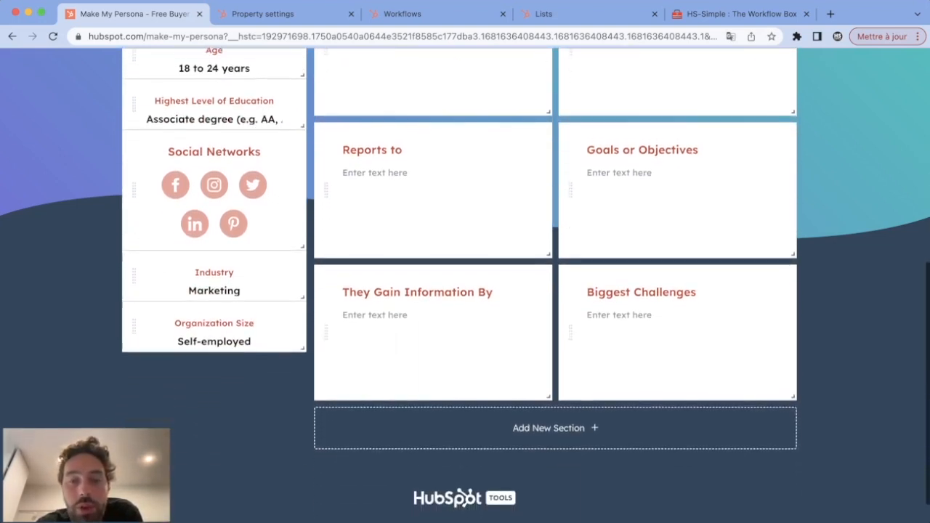
Step: Add a blank section at the end of the persona overview and return to its title
left_click(555, 422)
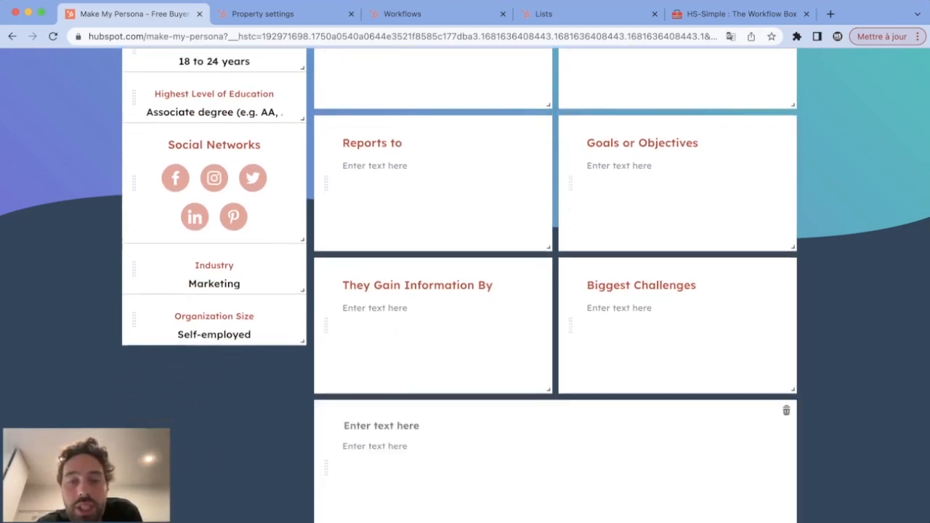
scroll(555, 421, "down", 2)
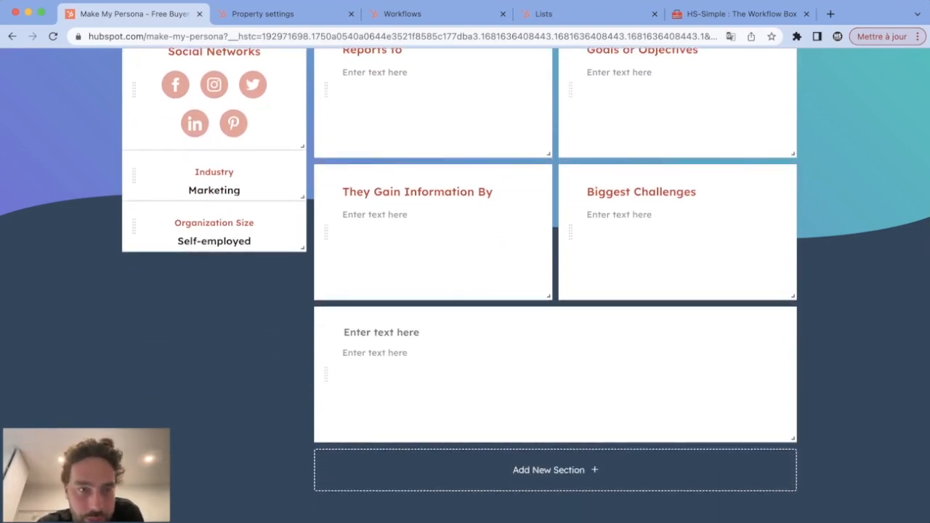
scroll(465, 290, "up", 10)
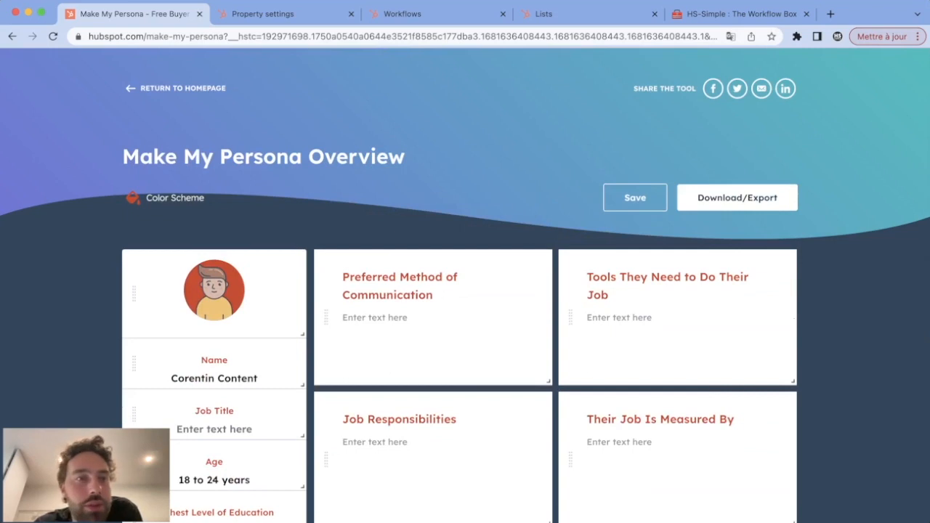
left_click_drag(123, 156, 302, 157)
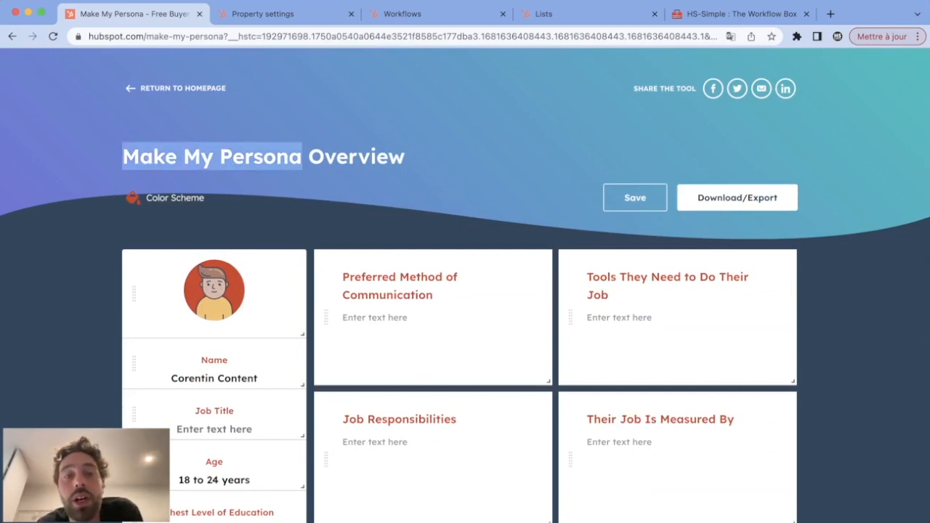
left_click(302, 158)
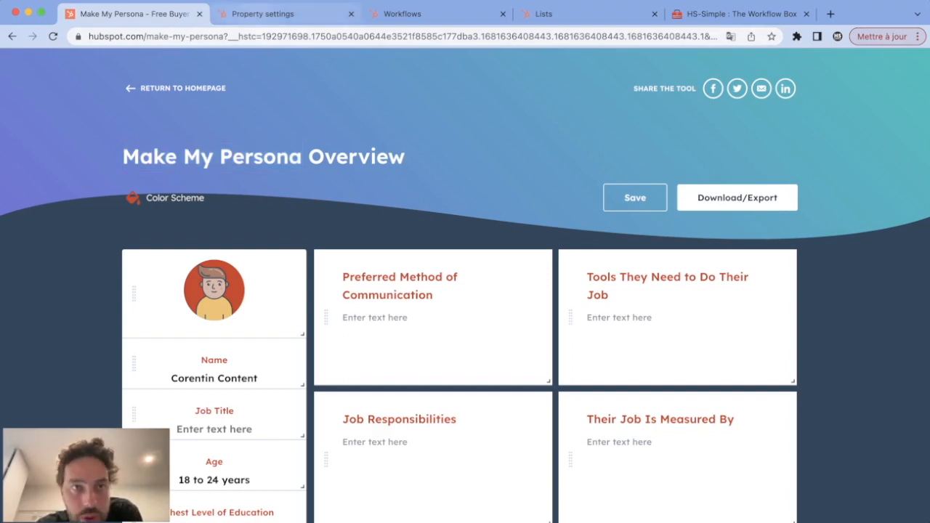
Step: Switch to HubSpot's property settings, close the open property editor, and select Contact properties as the object
left_click(263, 14)
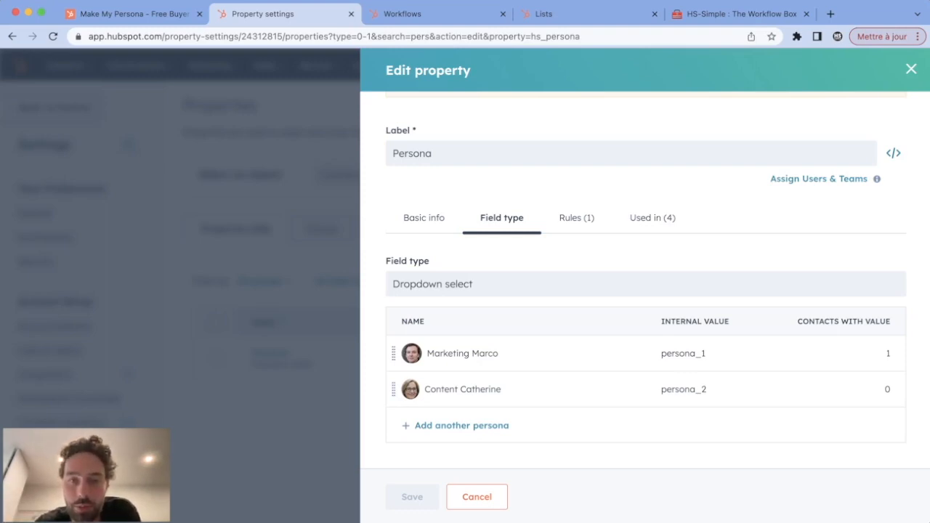
key("Escape")
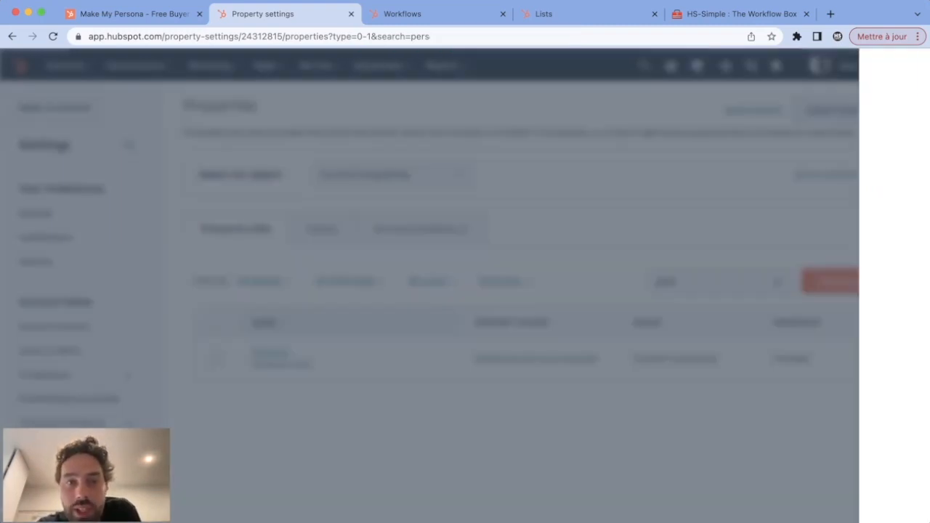
scroll(80, 291, "down", 2)
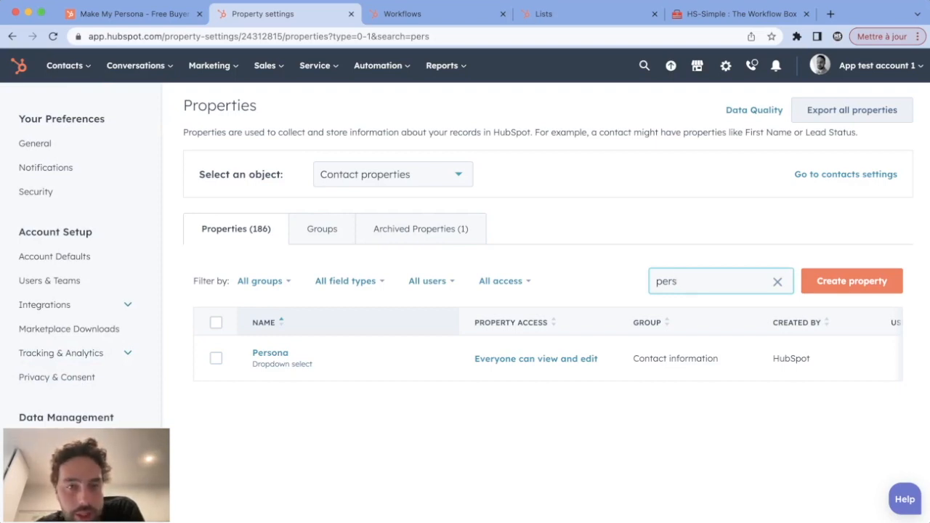
left_click(393, 174)
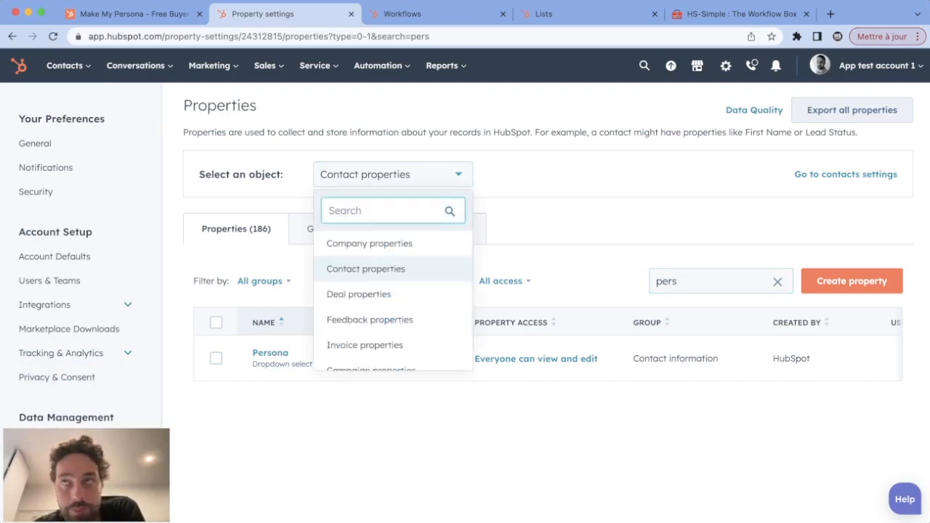
left_click(366, 269)
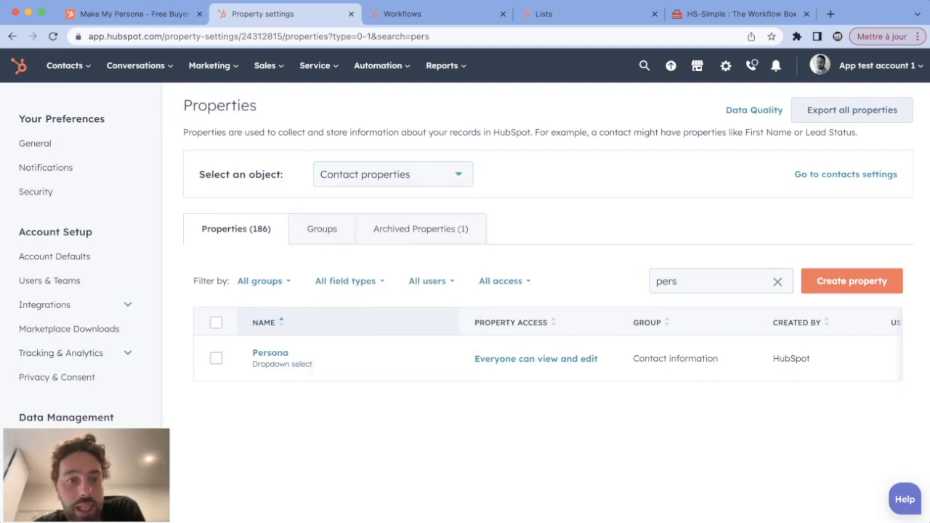
Step: Open the Persona contact property for editing and start adding another persona
left_click(270, 352)
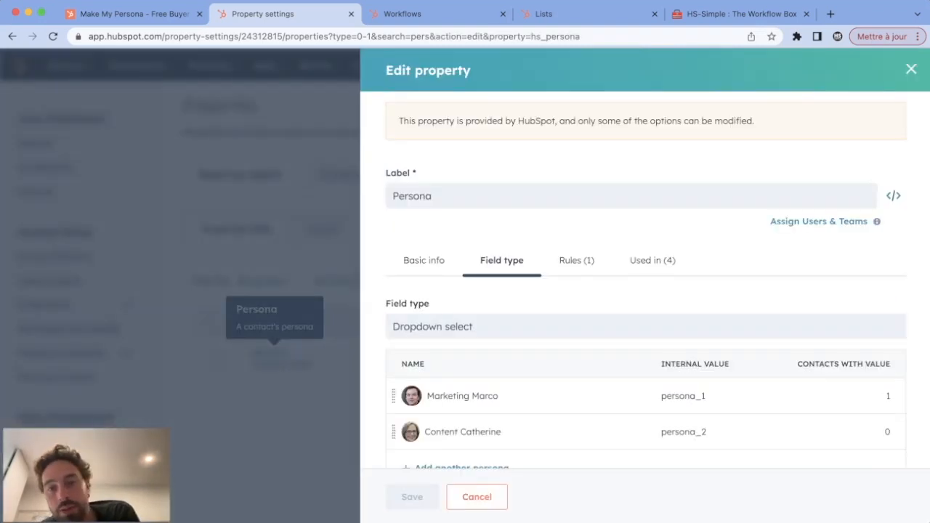
scroll(509, 391, "down", 1)
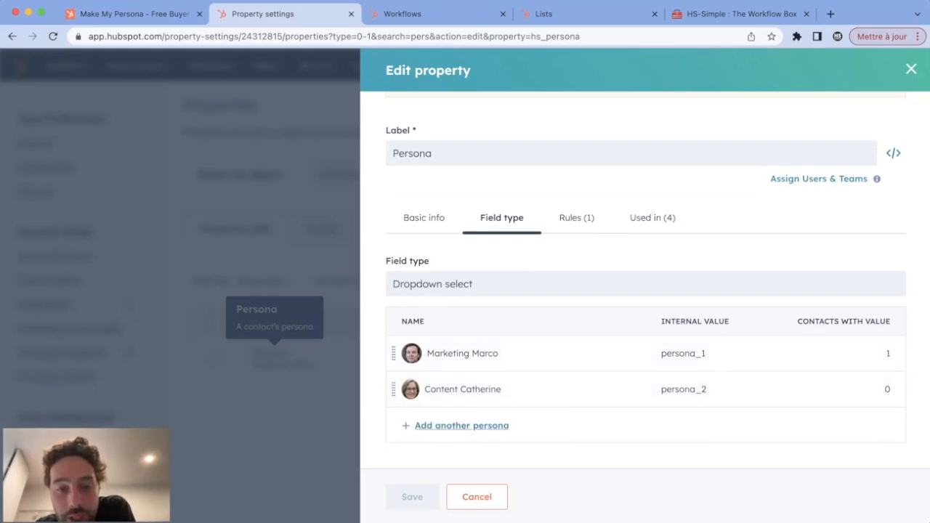
left_click(461, 425)
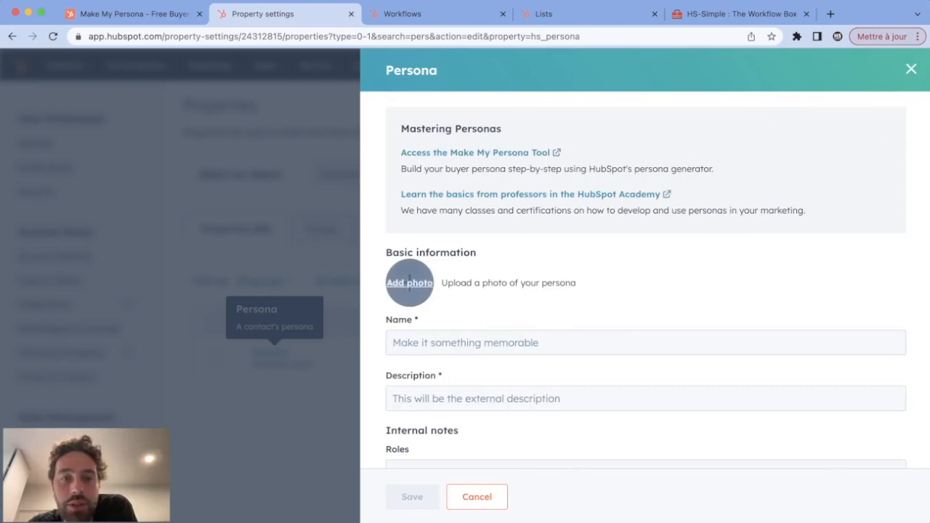
Step: Examine the new persona form's fields, from name and description through internal notes and demographics to story
scroll(505, 305, "down", 1)
left_click(505, 305)
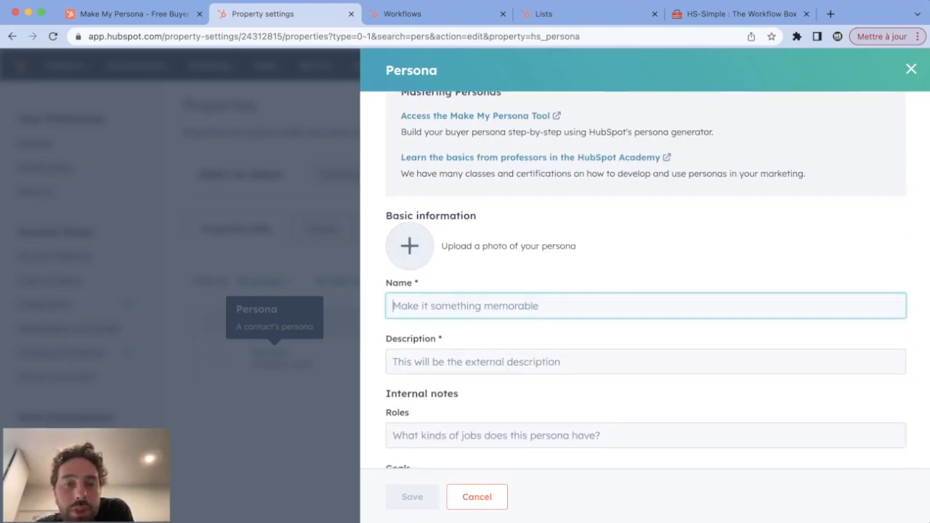
scroll(505, 305, "down", 2)
key("Tab")
key("Tab")
scroll(645, 291, "down", 1)
key("Tab")
scroll(645, 281, "down", 1)
key("Tab")
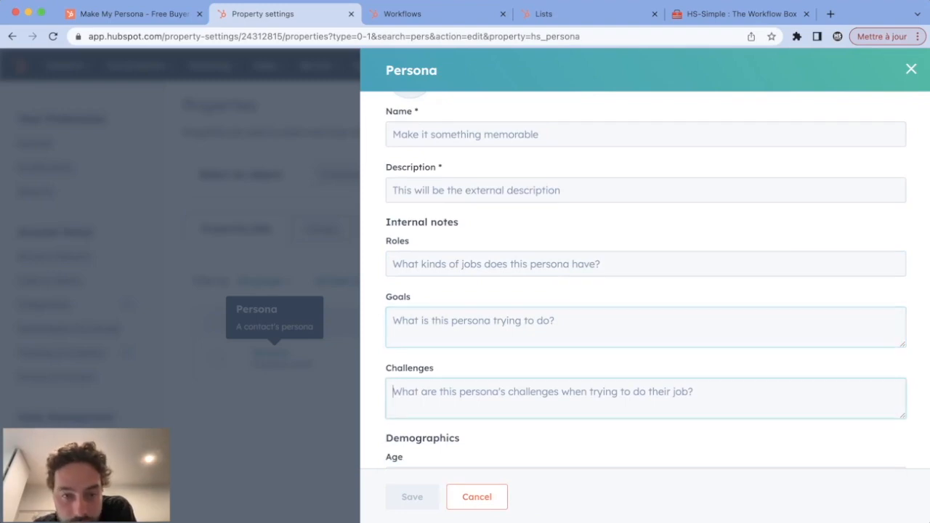
scroll(645, 281, "down", 3)
left_click(645, 389)
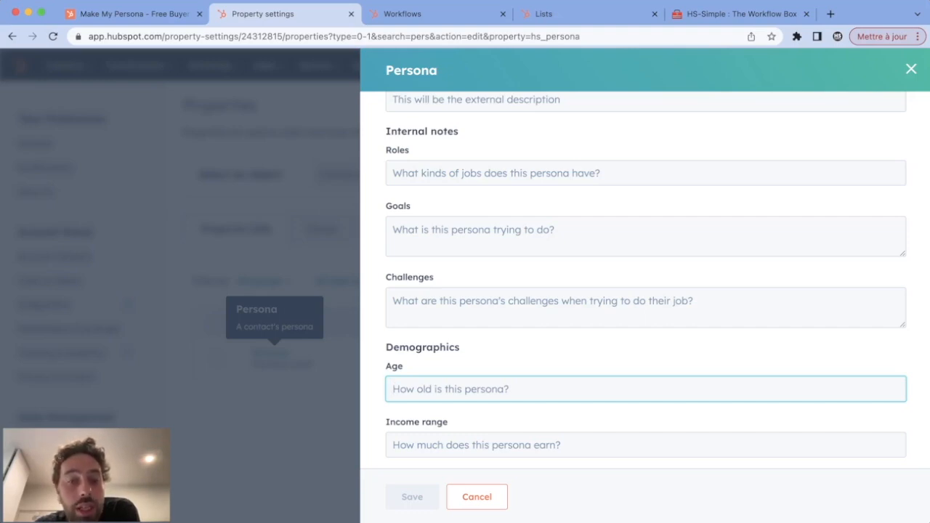
scroll(645, 291, "down", 1)
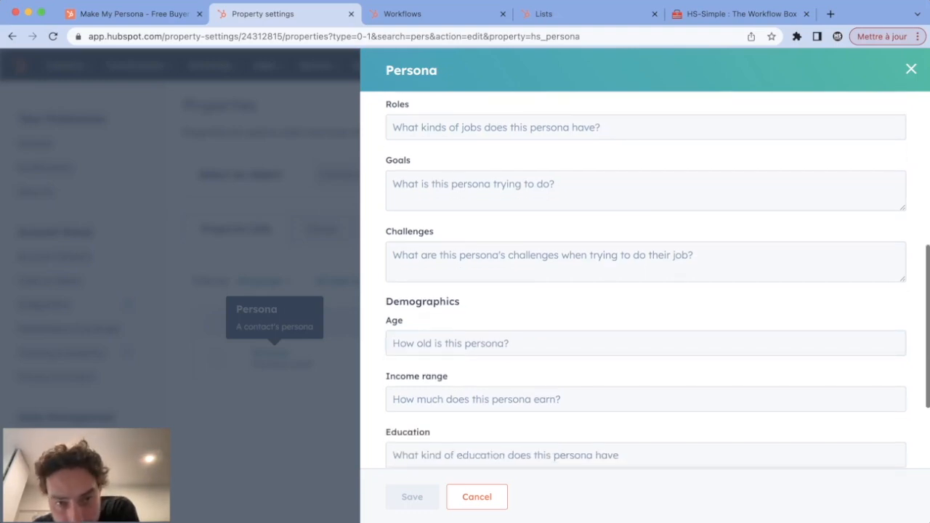
scroll(645, 283, "down", 3)
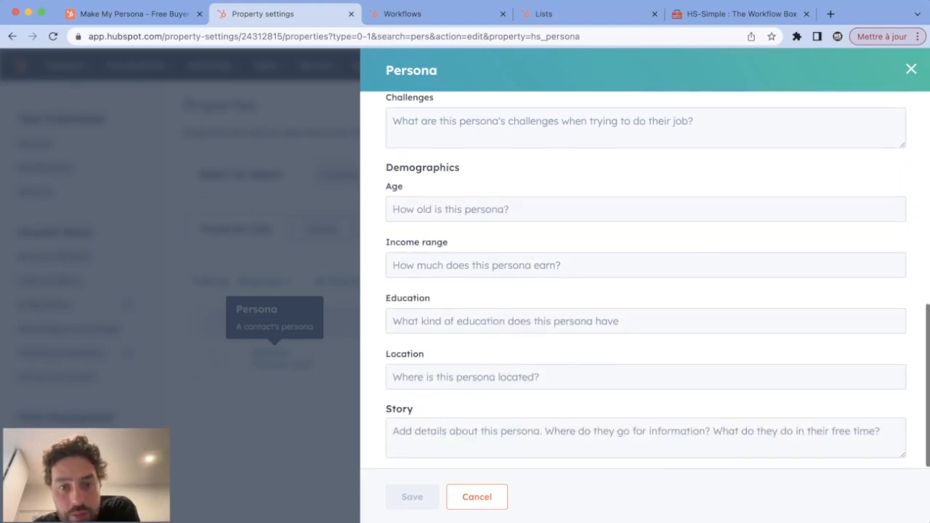
Step: Cancel the new persona form and open the Marketing Marco persona for editing
scroll(646, 283, "up", 10)
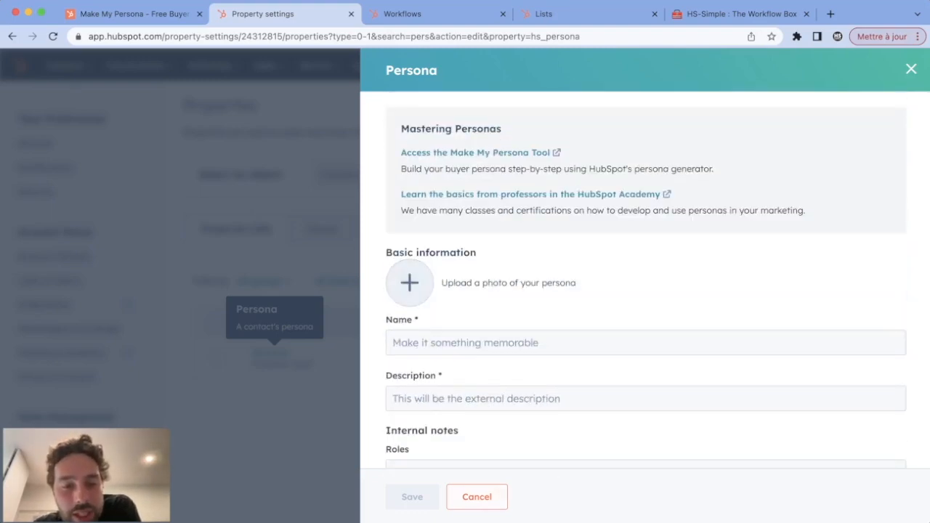
left_click(477, 497)
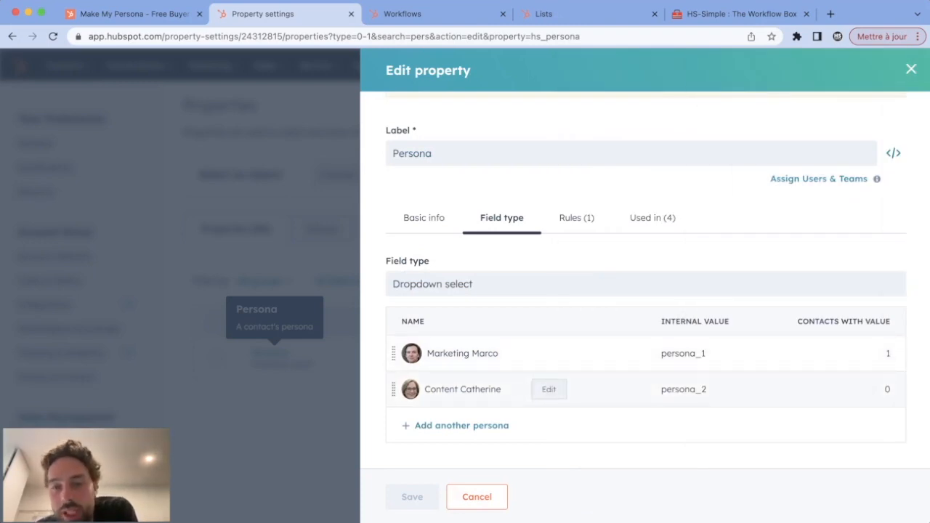
left_click(548, 353)
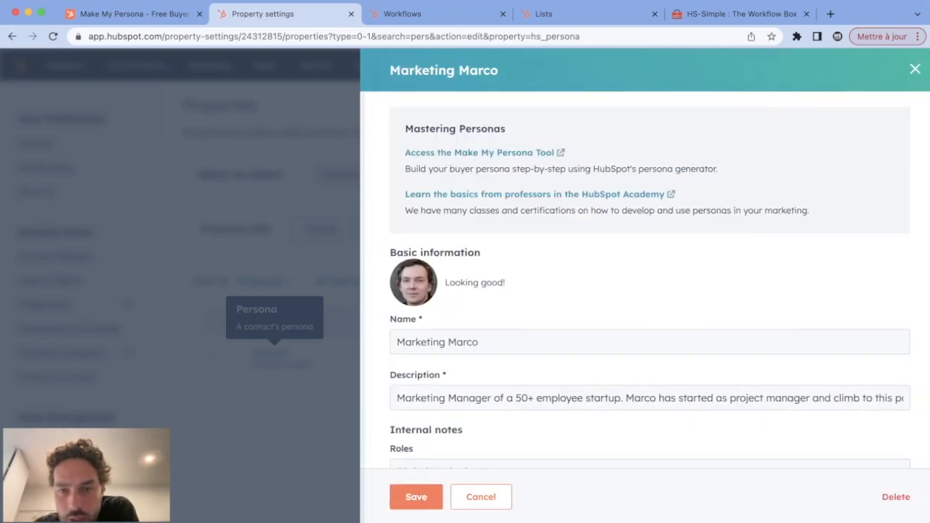
Step: Examine Marketing Marco's details from description to story, save the persona and close the property editor
scroll(645, 280, "down", 2)
scroll(646, 281, "down", 2)
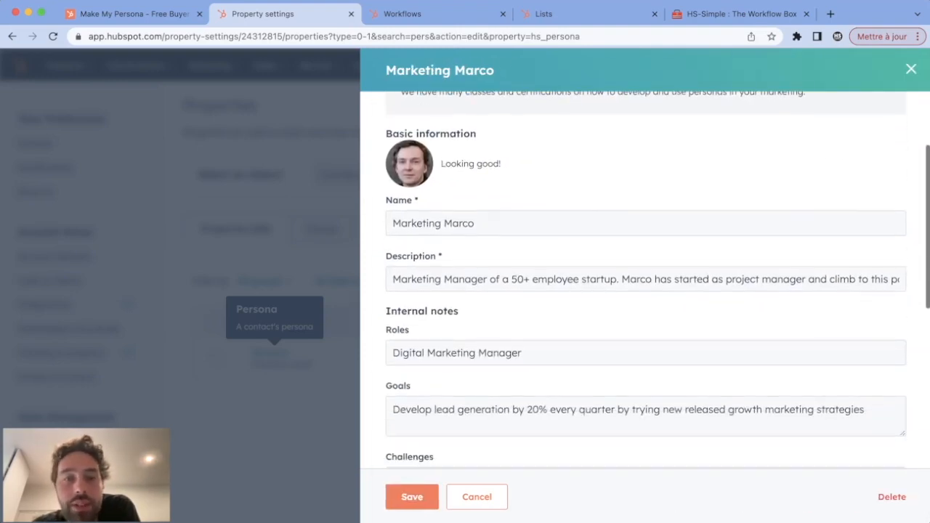
scroll(645, 280, "down", 5)
scroll(645, 280, "down", 5)
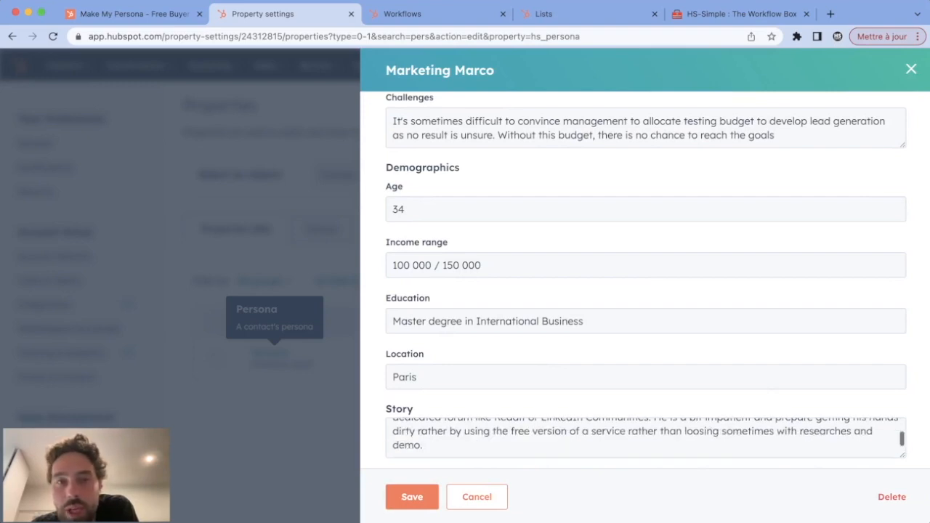
left_click(412, 497)
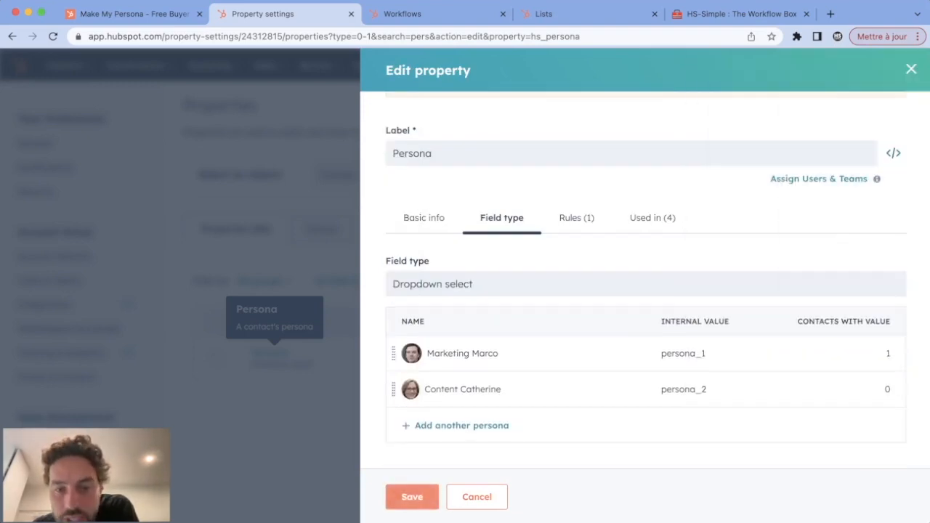
left_click(911, 69)
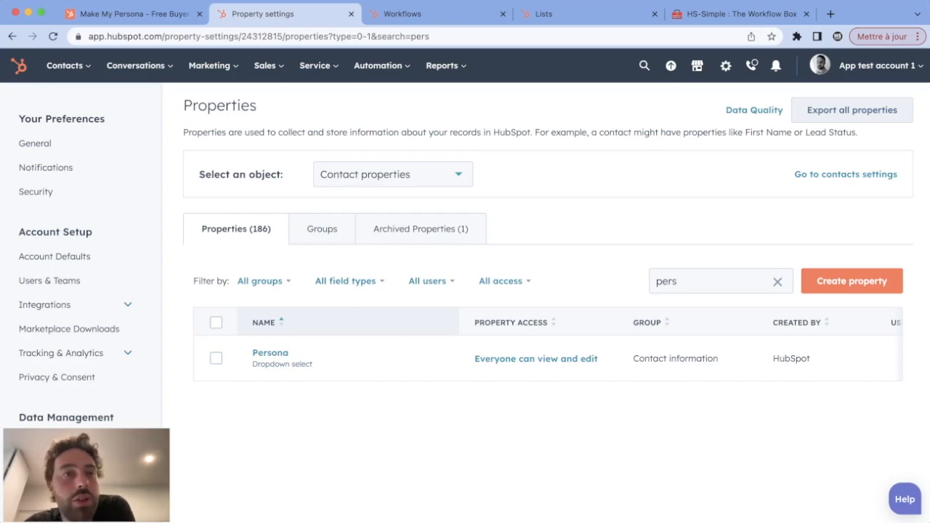
Step: Open the fourth contact in the All contacts list and view all of that contact's properties
left_click(64, 66)
left_click(59, 102)
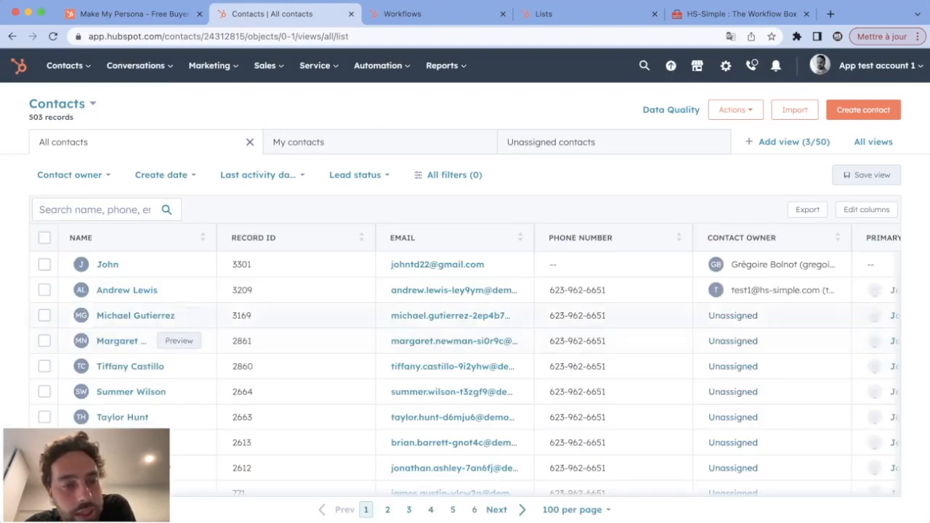
left_click(120, 340)
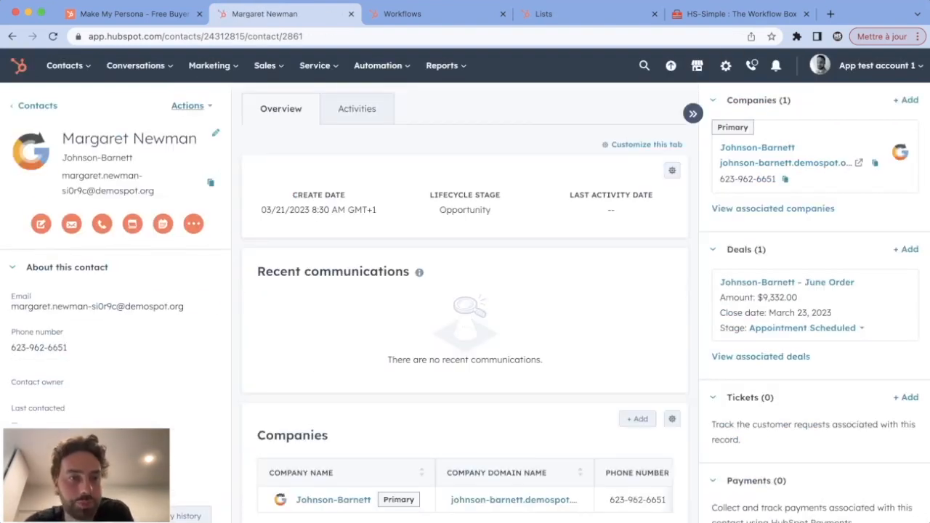
left_click(189, 105)
left_click(222, 175)
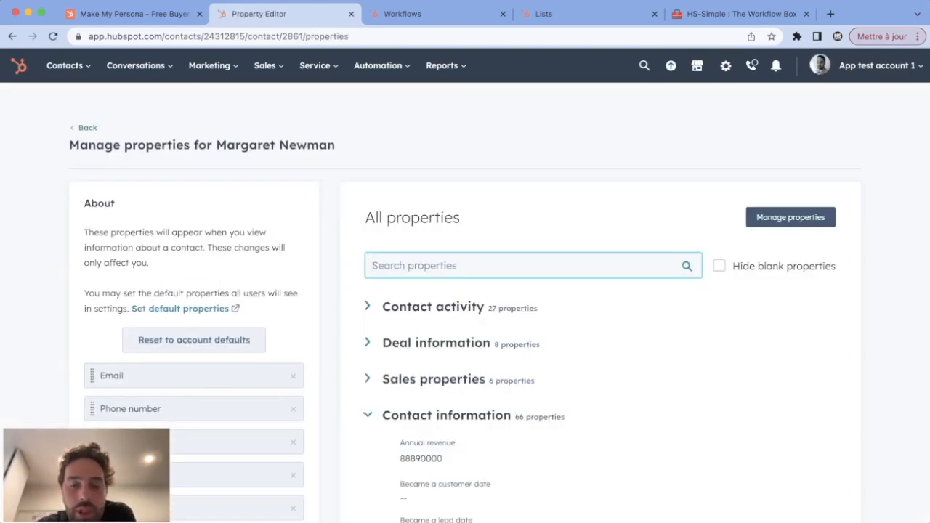
Step: Find the contact's Persona property by searching for "perso", set it to Marketing Marco and save the change
type("perso")
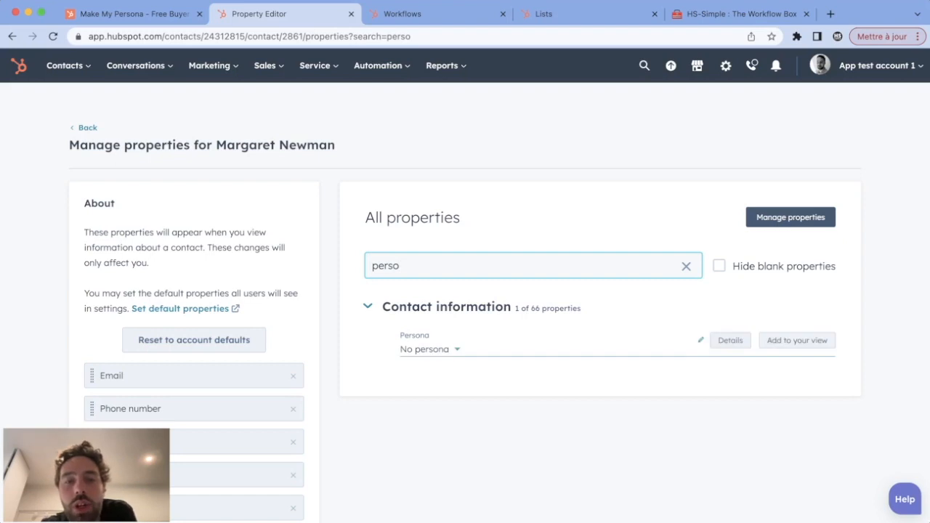
left_click(430, 350)
left_click(472, 414)
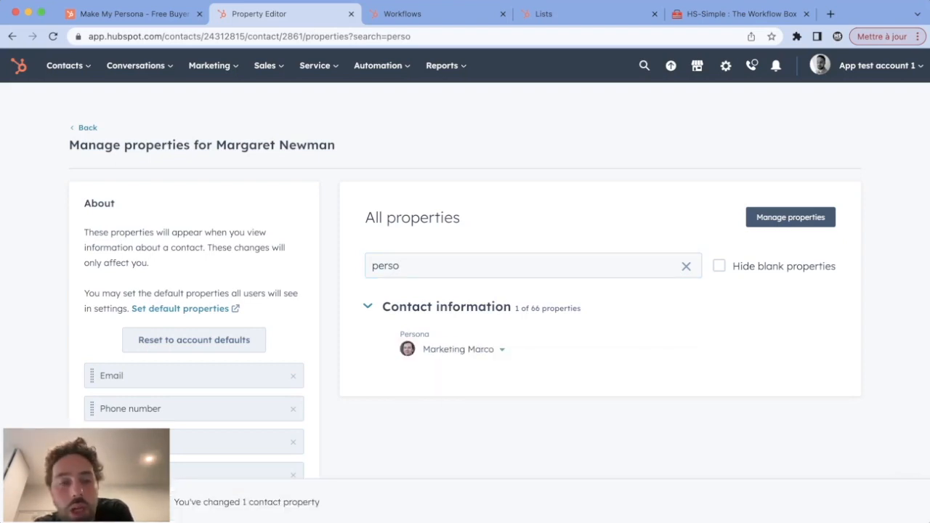
left_click(56, 502)
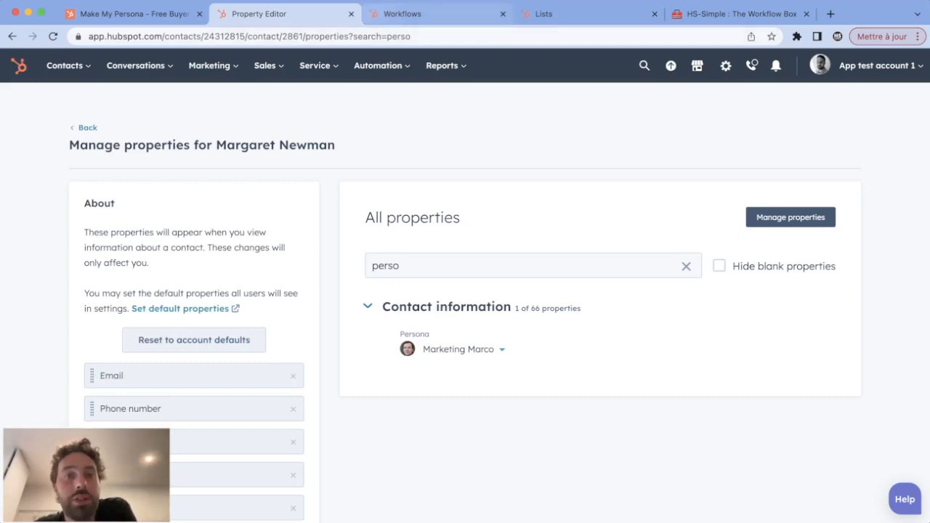
Step: Switch to Workflows and create a contact-based blank workflow from scratch
left_click(404, 14)
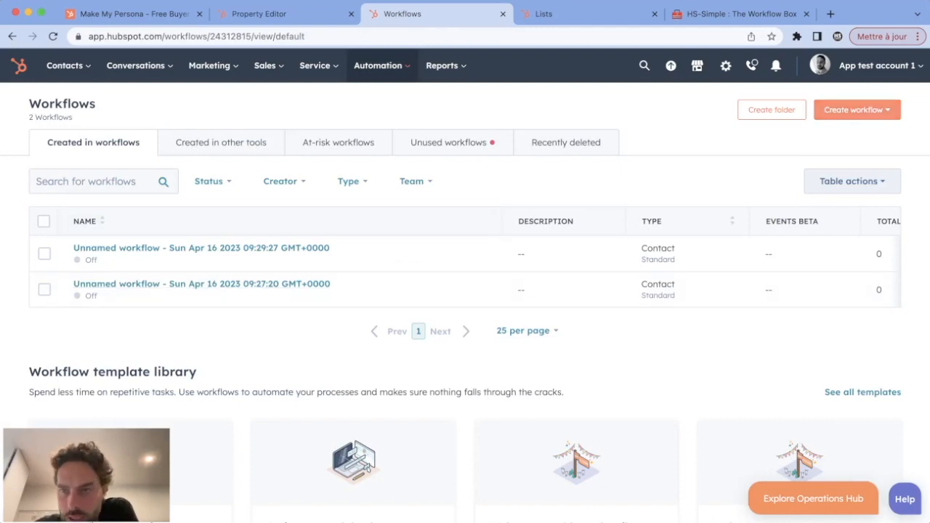
left_click(858, 110)
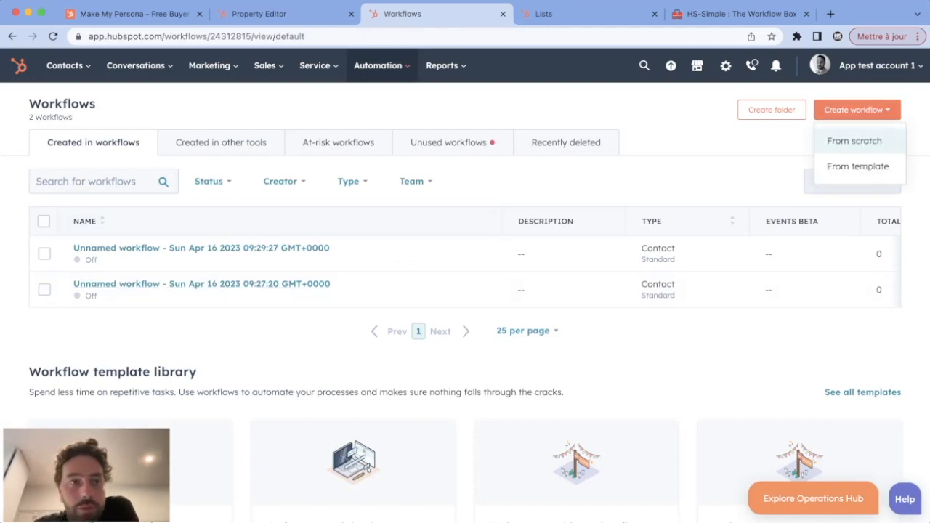
left_click(851, 141)
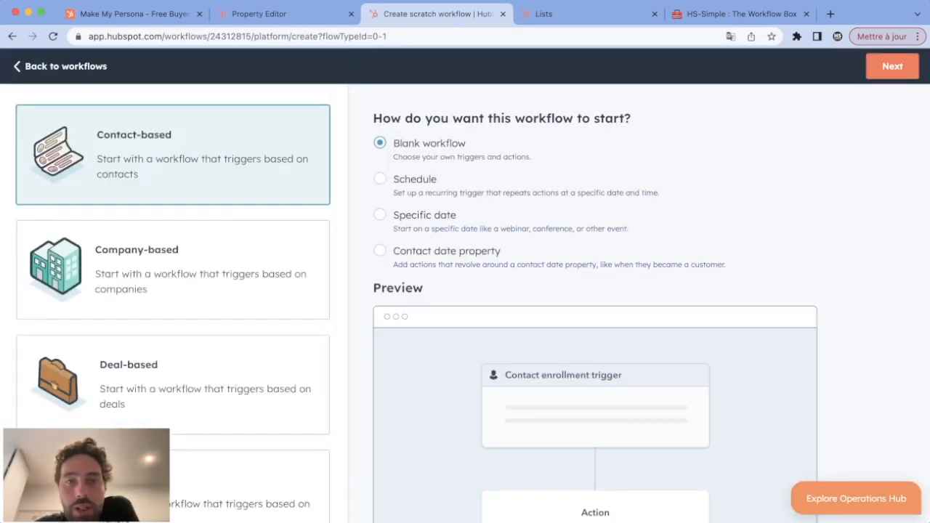
left_click(892, 66)
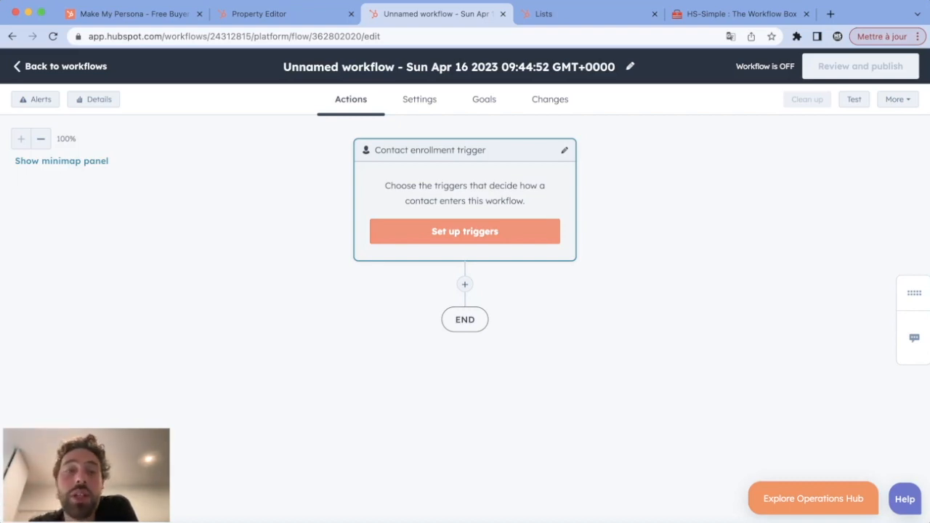
Step: View the contact properties offered as enrollment triggers and close the trigger setup without choosing one
left_click(465, 231)
left_click(726, 285)
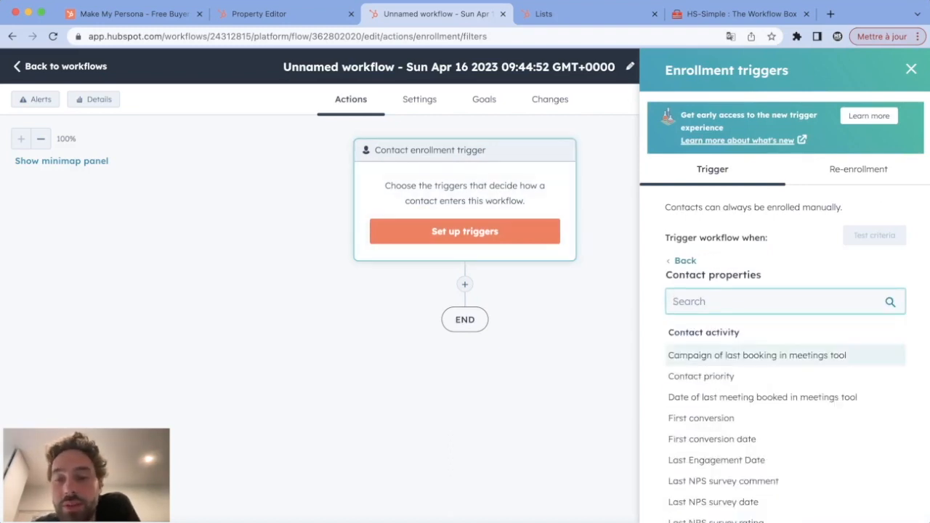
left_click(685, 261)
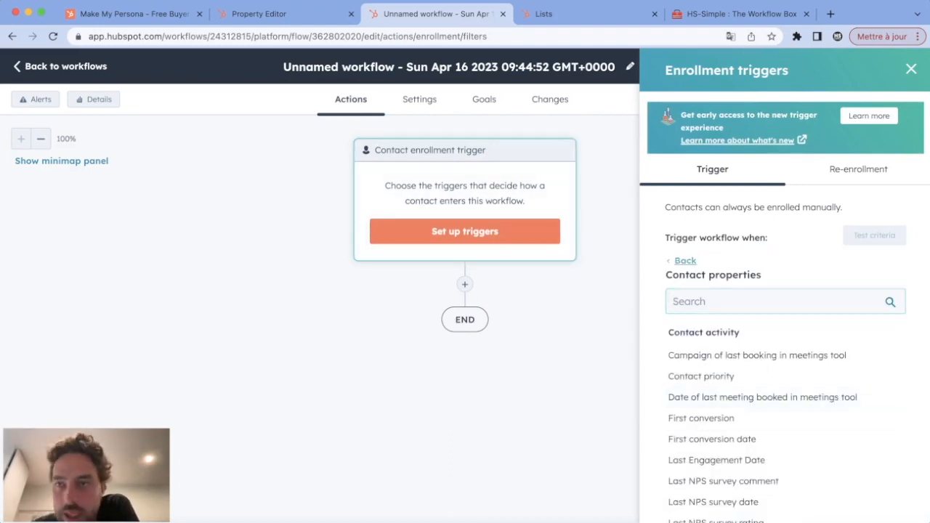
left_click(911, 69)
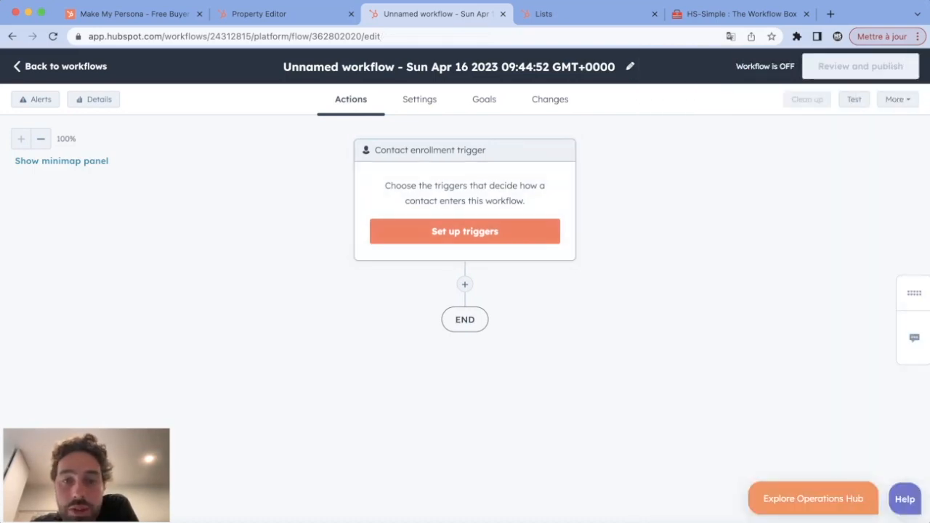
Step: Add a Set property value action below the enrollment trigger that sets the contact property Persona to Marketing Marco
left_click(465, 284)
scroll(785, 269, "down", 5)
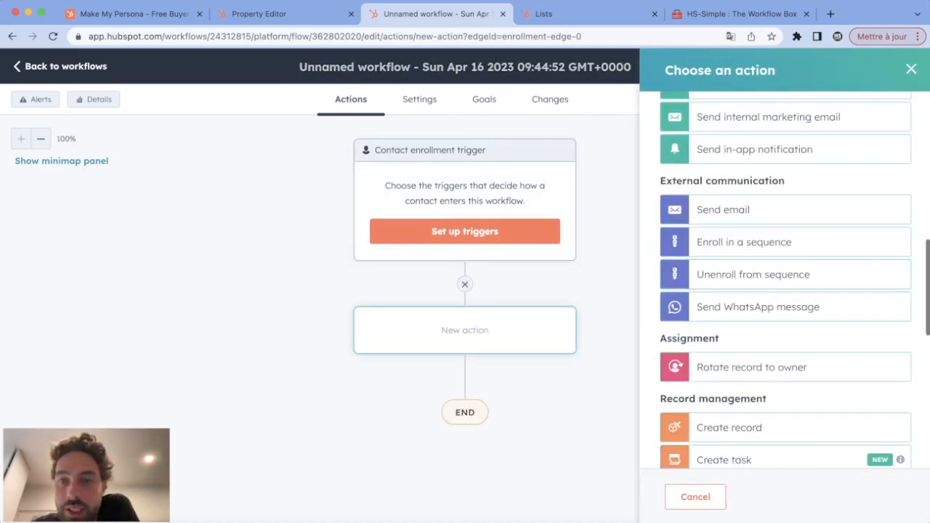
scroll(785, 276, "down", 5)
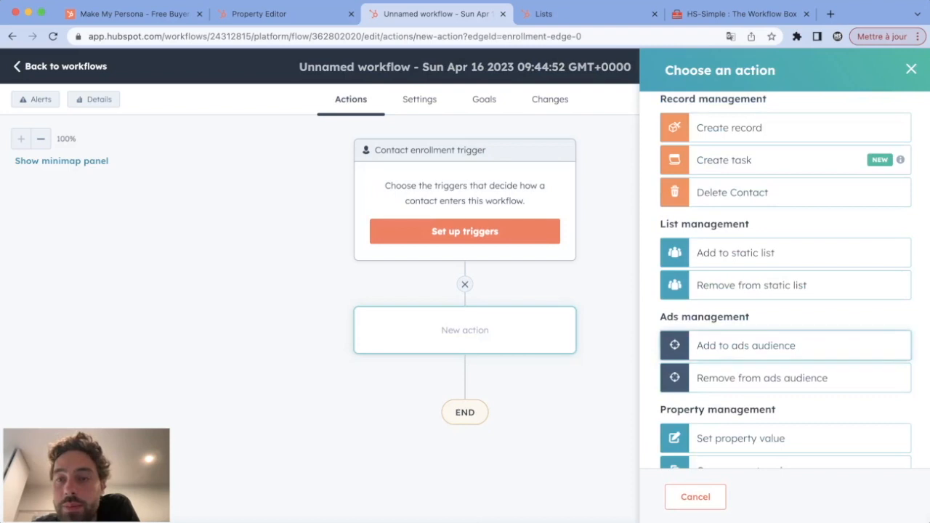
left_click(740, 370)
left_click(785, 198)
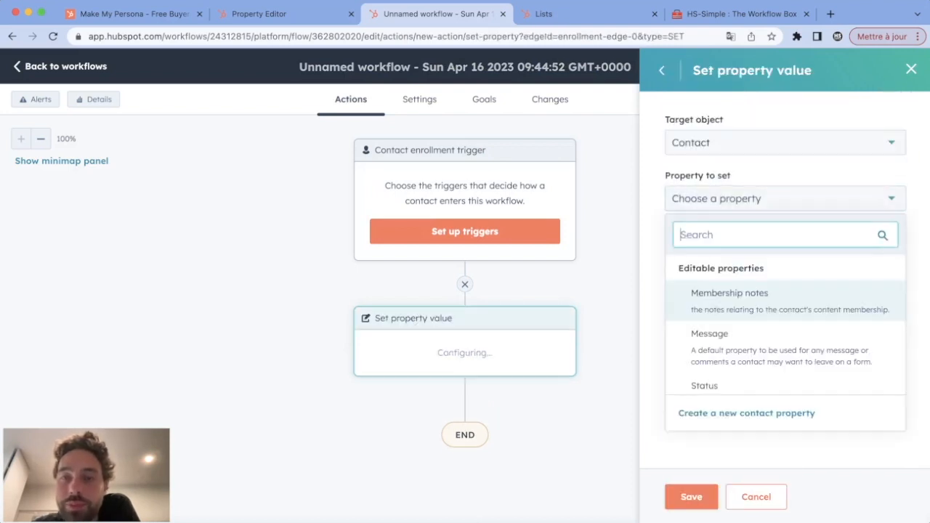
type("per")
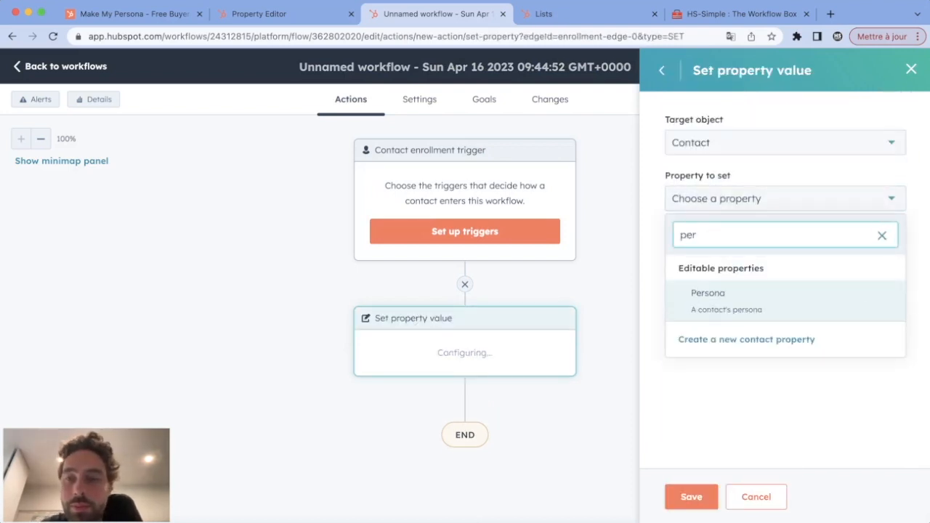
key("Return")
left_click(784, 254)
left_click(777, 304)
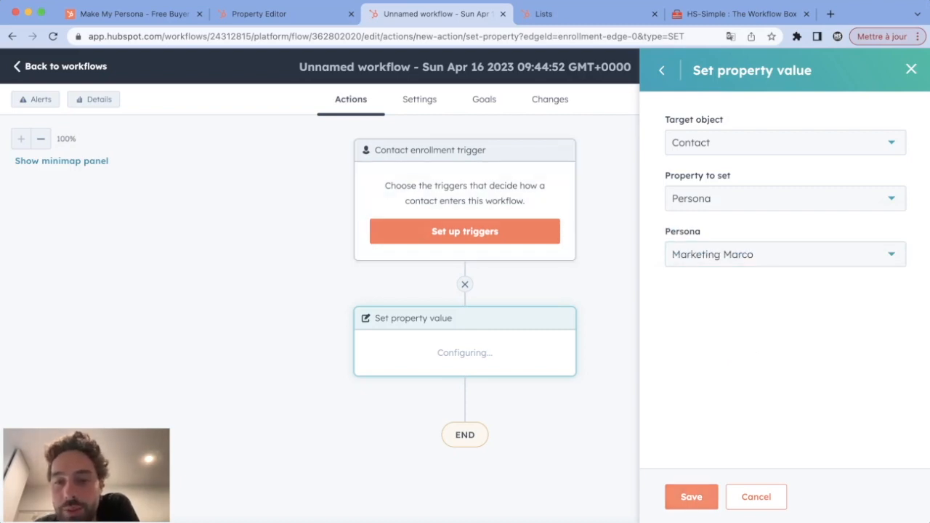
left_click(691, 497)
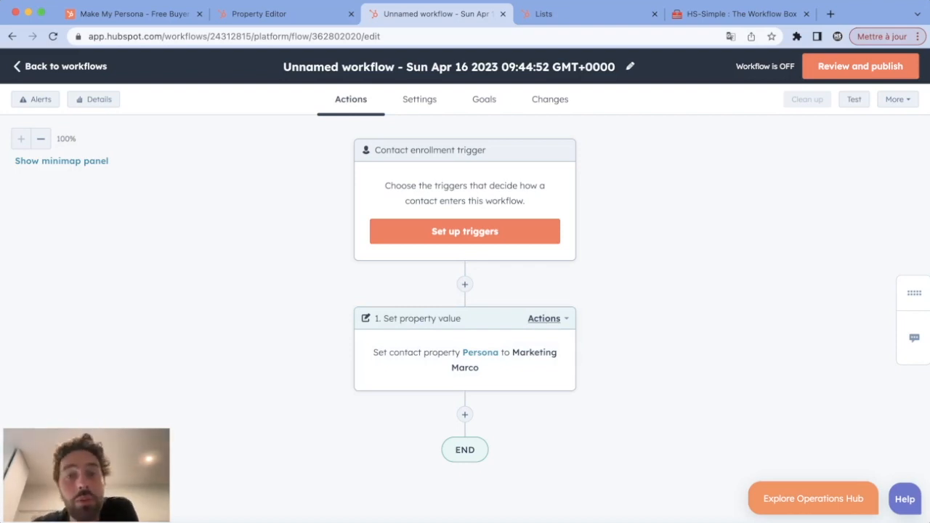
Step: Switch to HubSpot's Lists, reload the lists overview and open the "Persona : Marketing Marco" list
left_click(574, 14)
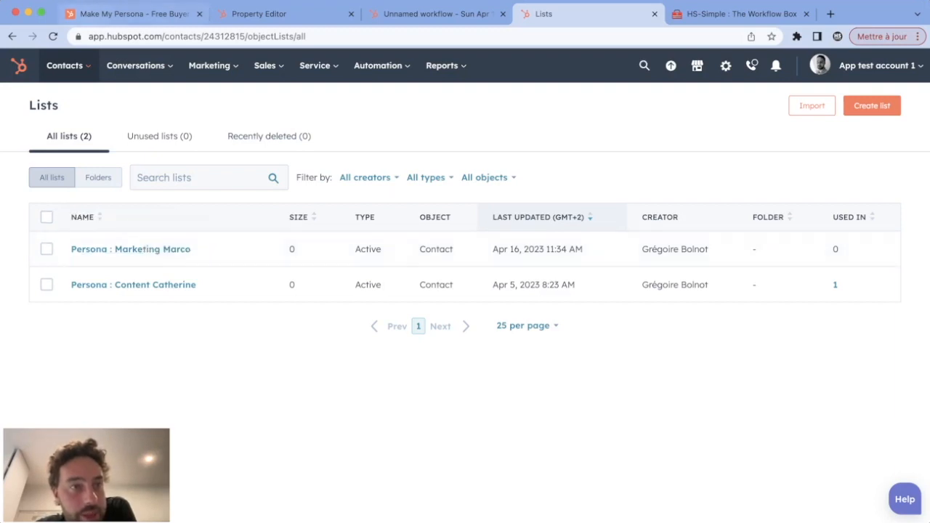
mouse_move(65, 65)
left_click(58, 251)
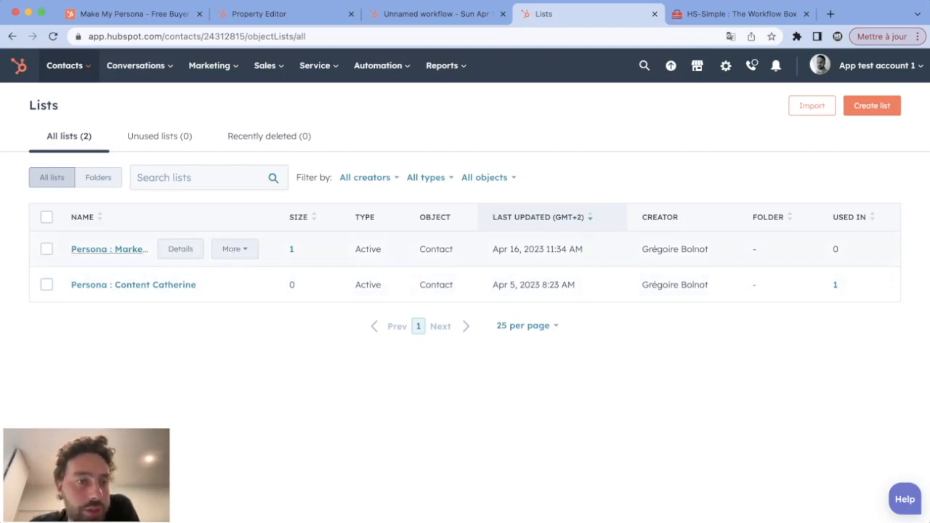
left_click(109, 249)
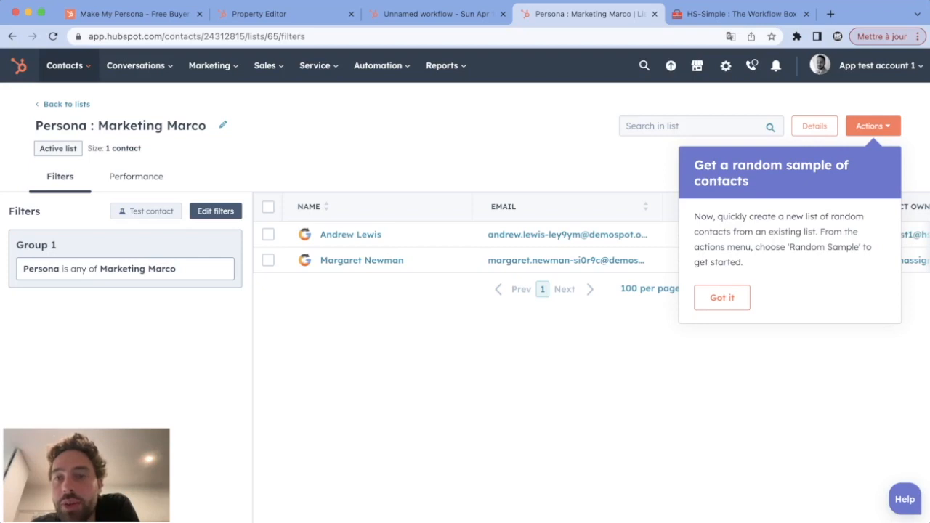
Step: Dismiss the random sample tip and open the list's Persona filter for editing
left_click(722, 298)
left_click(215, 211)
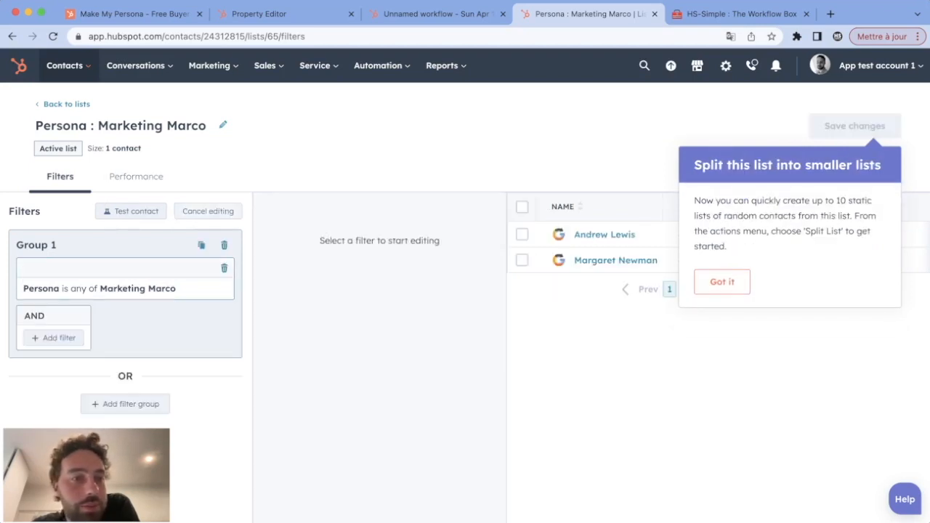
left_click(125, 289)
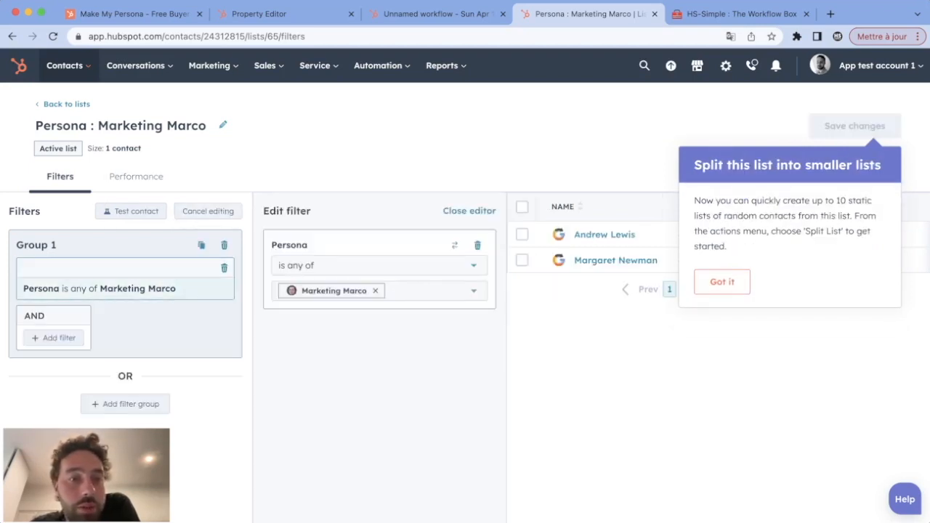
Step: Add a second contact property filter, Persona is any of, to Group 1 without a value, and dismiss the split list tip
left_click(53, 338)
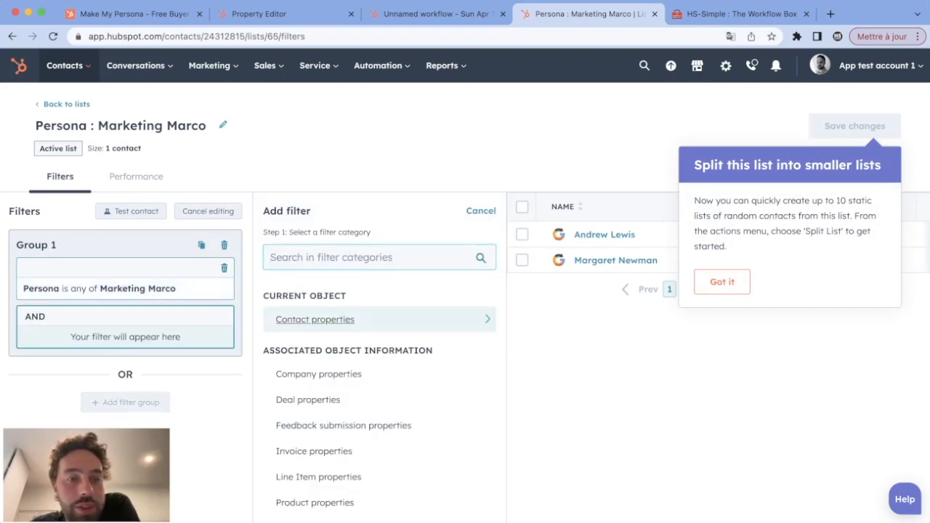
left_click(373, 317)
type("pers")
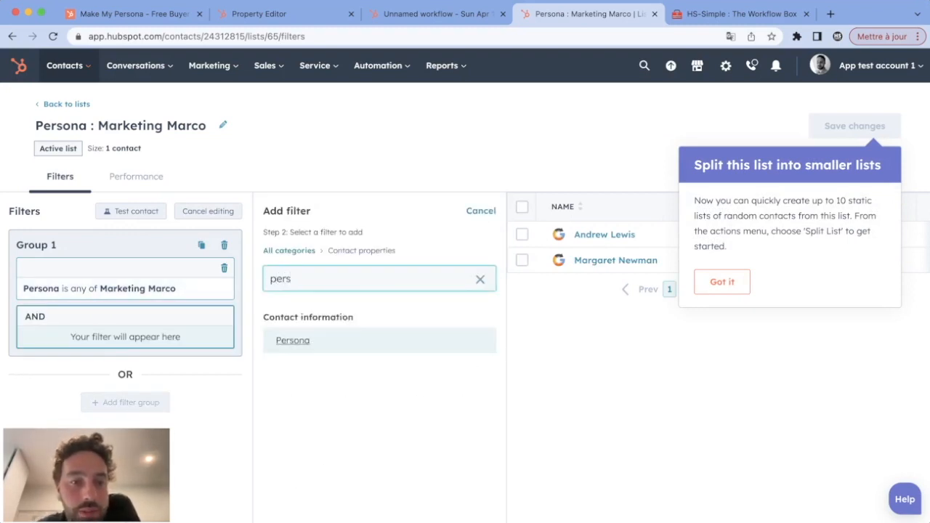
left_click(298, 339)
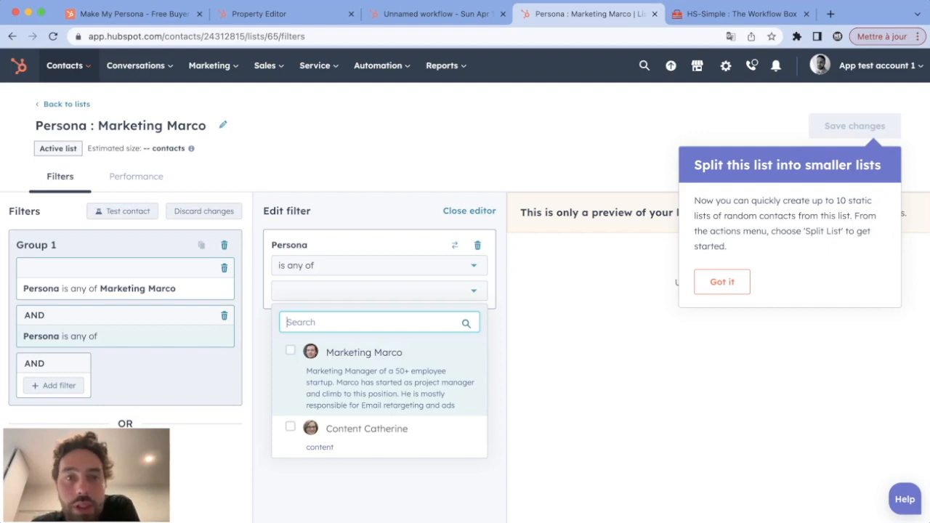
left_click(595, 341)
left_click(723, 282)
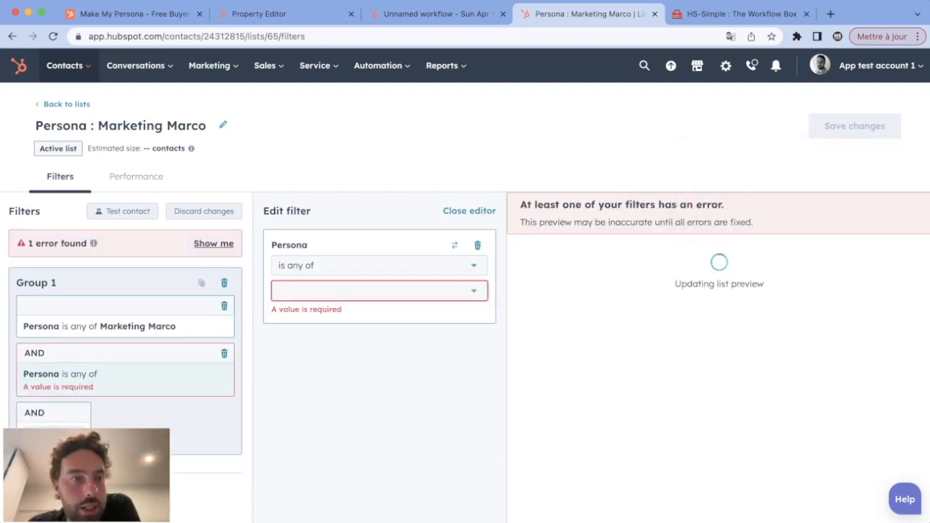
Step: Go back to the lists overview, switch to Workflows and create a blank contact-based workflow from scratch
left_click(66, 104)
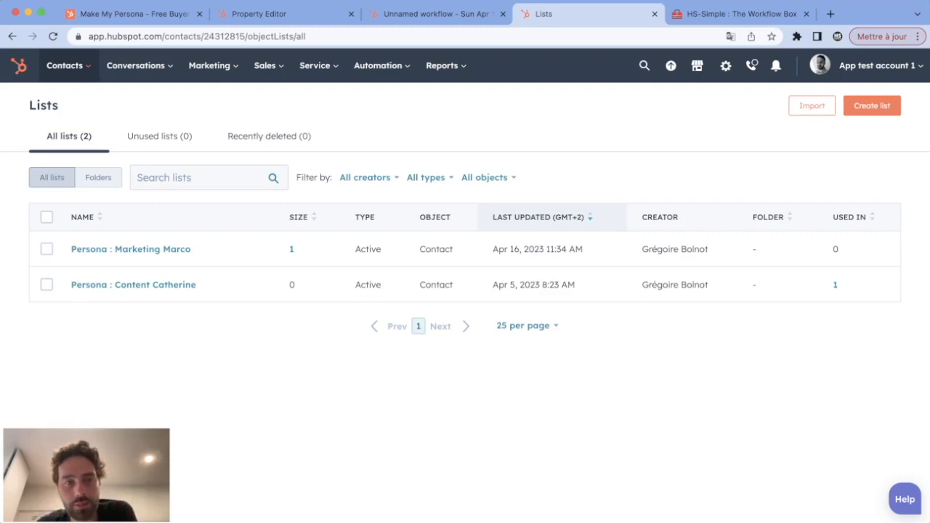
mouse_move(378, 65)
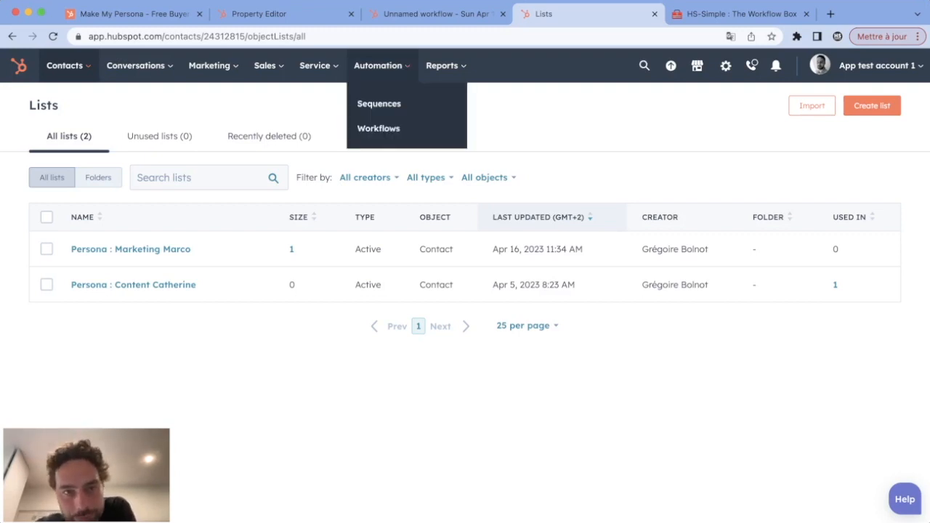
left_click(377, 126)
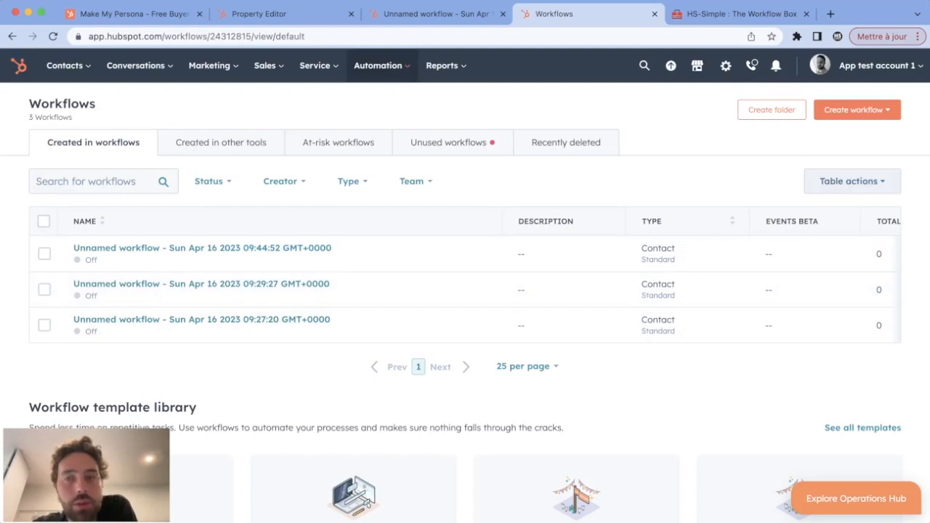
left_click(854, 110)
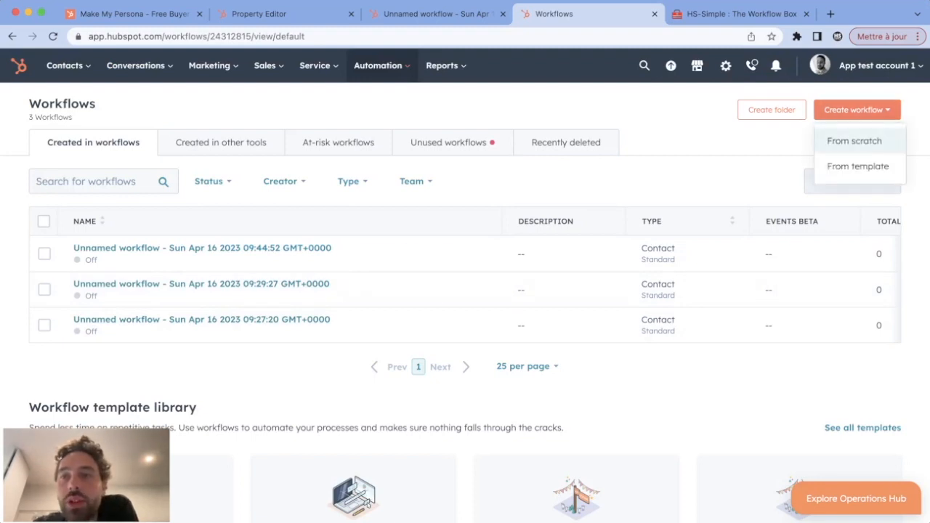
left_click(851, 141)
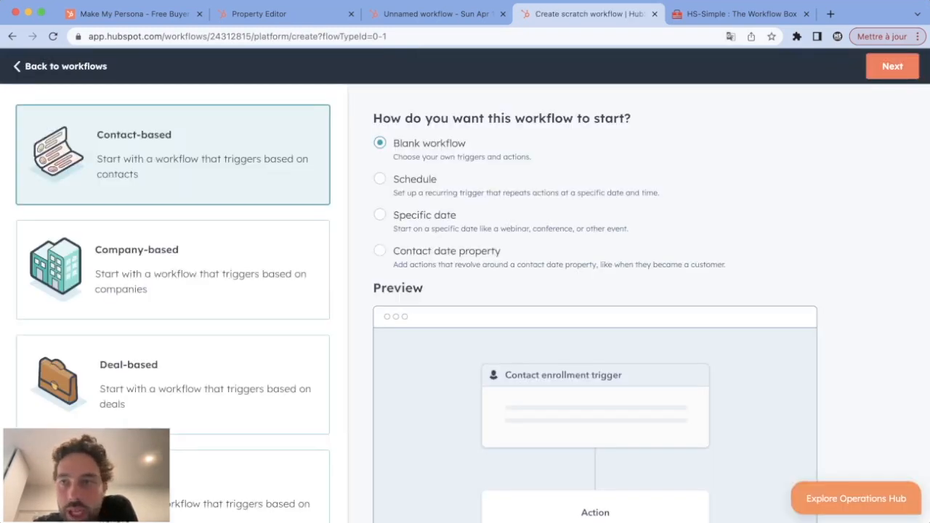
left_click(894, 66)
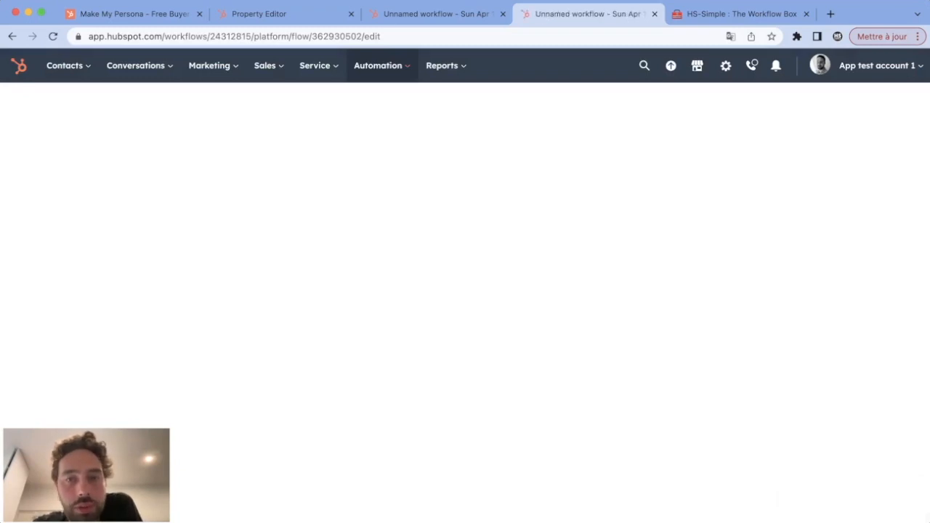
Step: Set the enrollment trigger to the contact property Lifecycle stage is any of Marketing Qualified Lead and save it
left_click(465, 231)
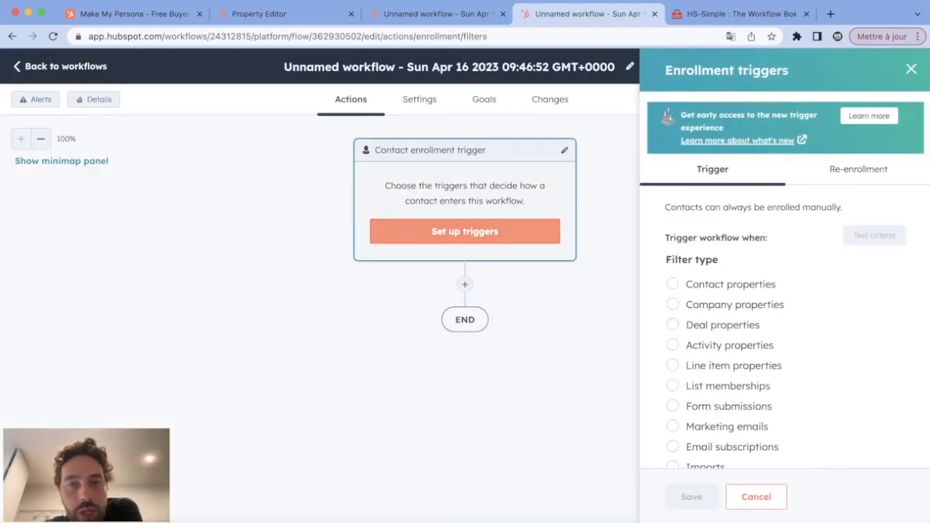
left_click(672, 284)
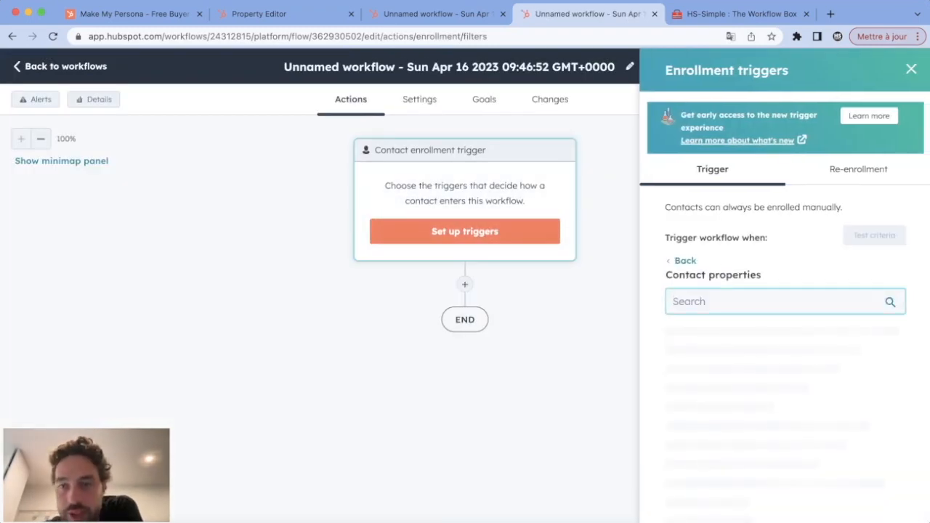
type("life")
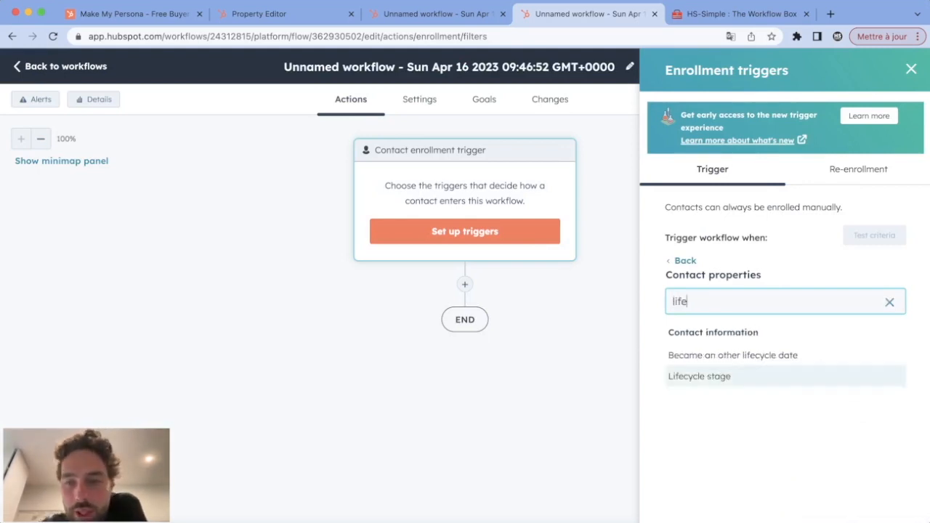
left_click(699, 375)
left_click(727, 380)
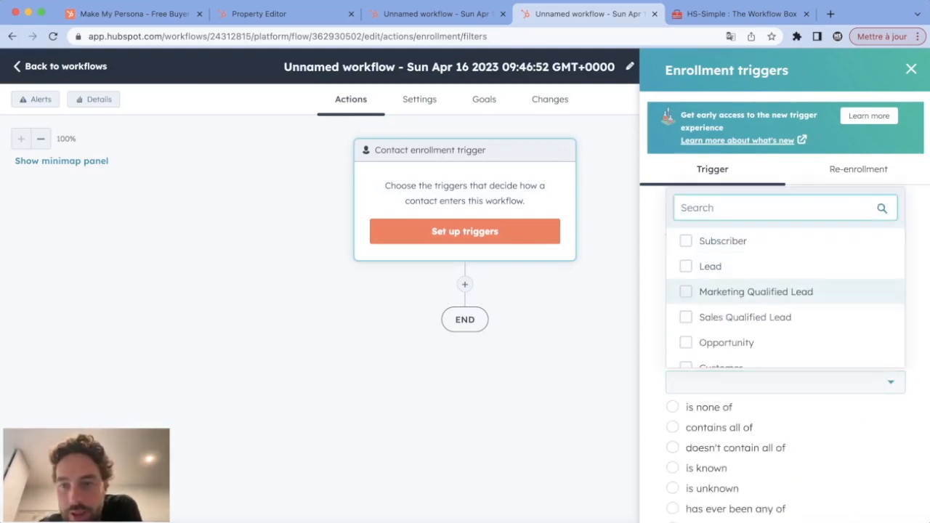
left_click(755, 291)
left_click(836, 430)
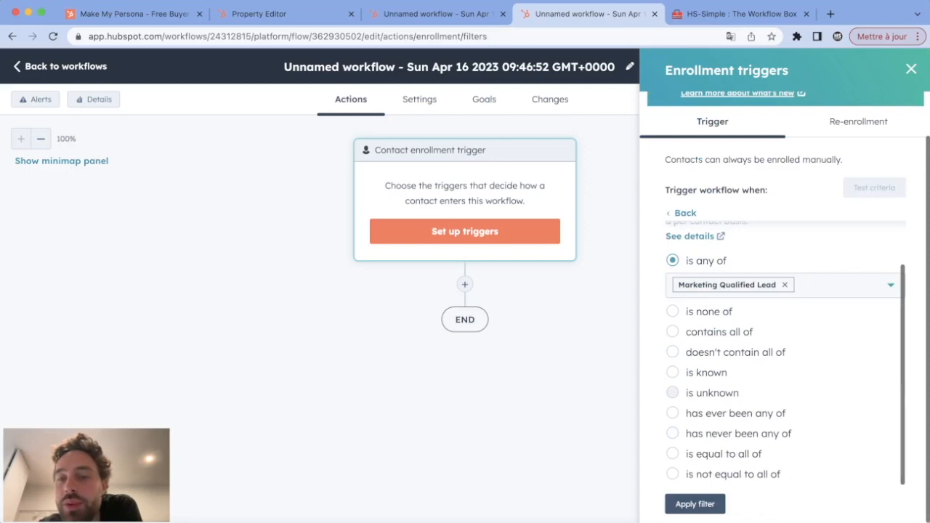
left_click(693, 501)
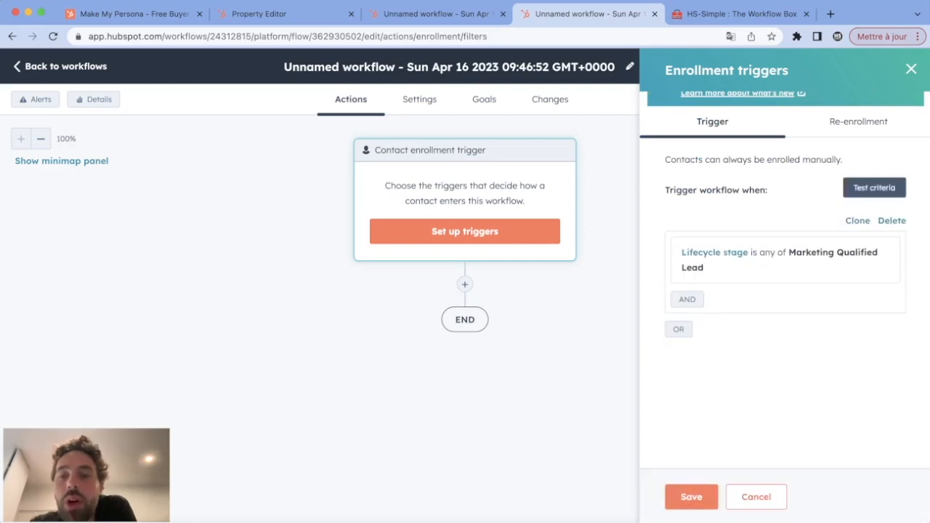
left_click(691, 497)
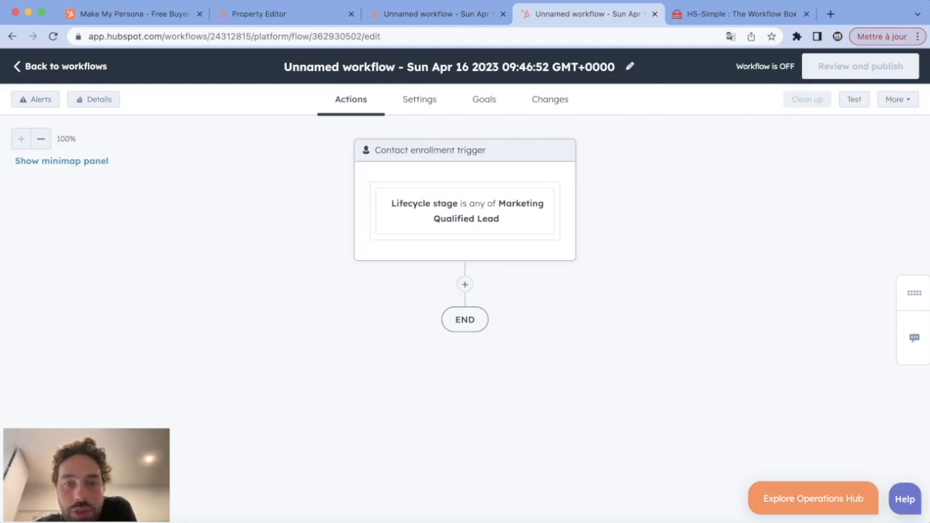
Step: Add a Send email action below the enrollment trigger that sends the Welcome (Classic Version) email
left_click(465, 284)
scroll(785, 277, "down", 6)
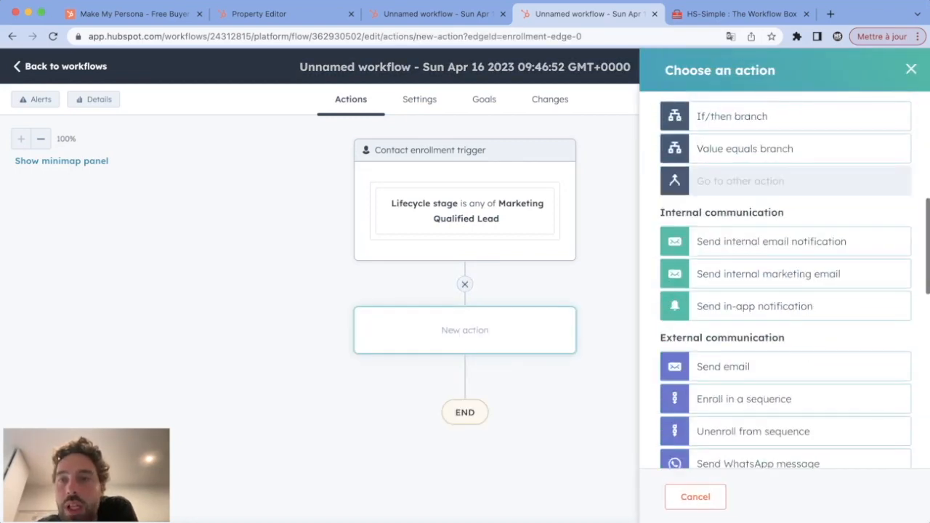
left_click(723, 225)
left_click(785, 215)
left_click(715, 284)
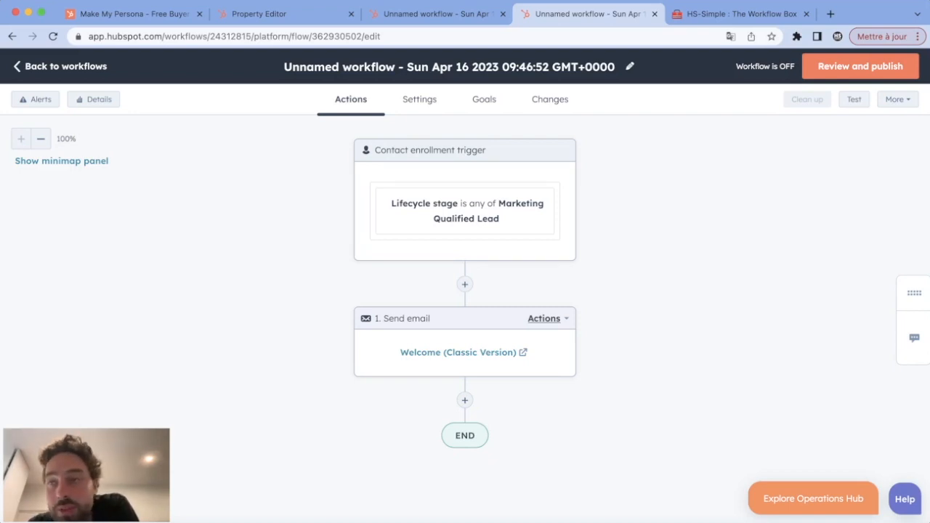
Step: Delete only the Send email action from the workflow
left_click(548, 319)
mouse_move(555, 442)
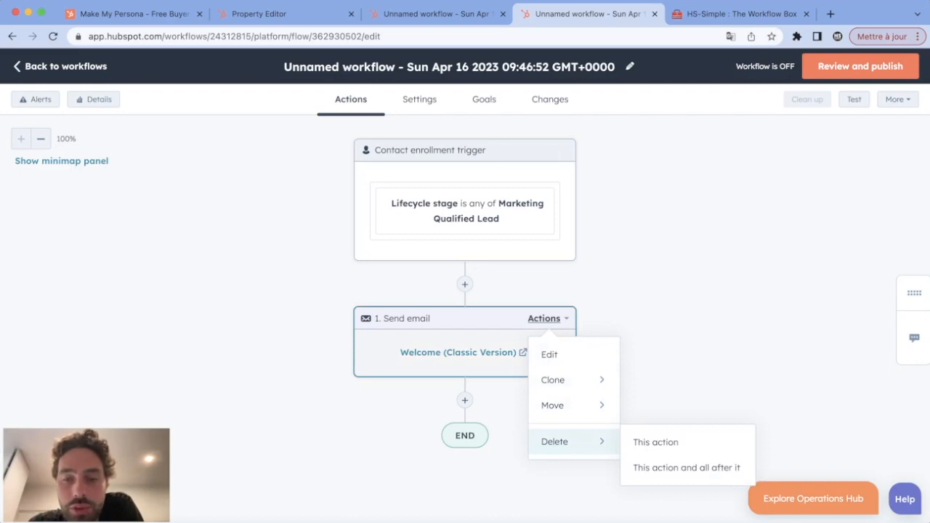
left_click(657, 441)
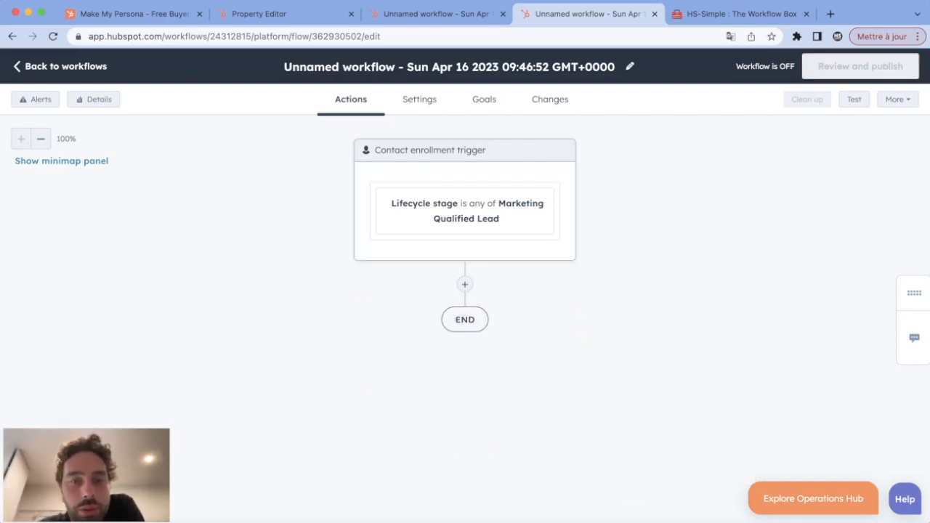
Step: Add an If/then branch below the trigger with a first branch named Marketing, filtered on Persona is any of Marketing Marco
left_click(465, 284)
scroll(784, 291, "down", 5)
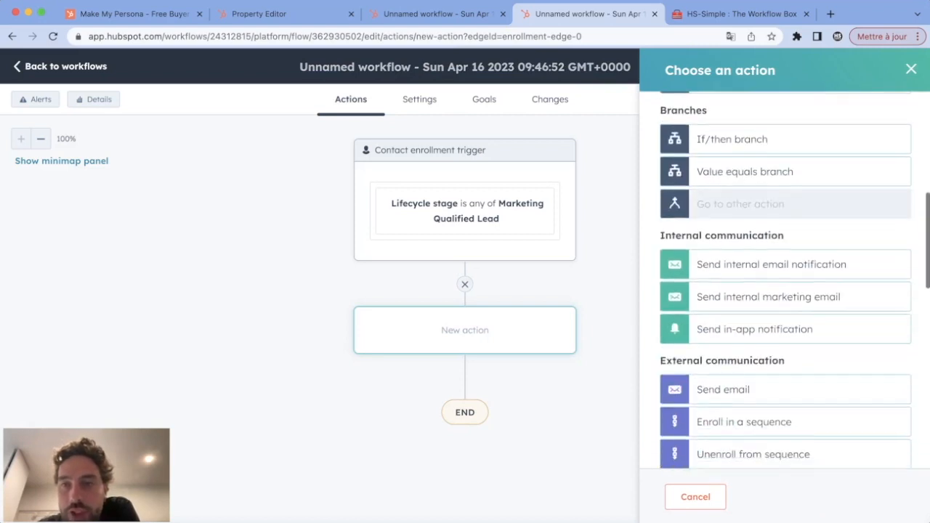
left_click(763, 111)
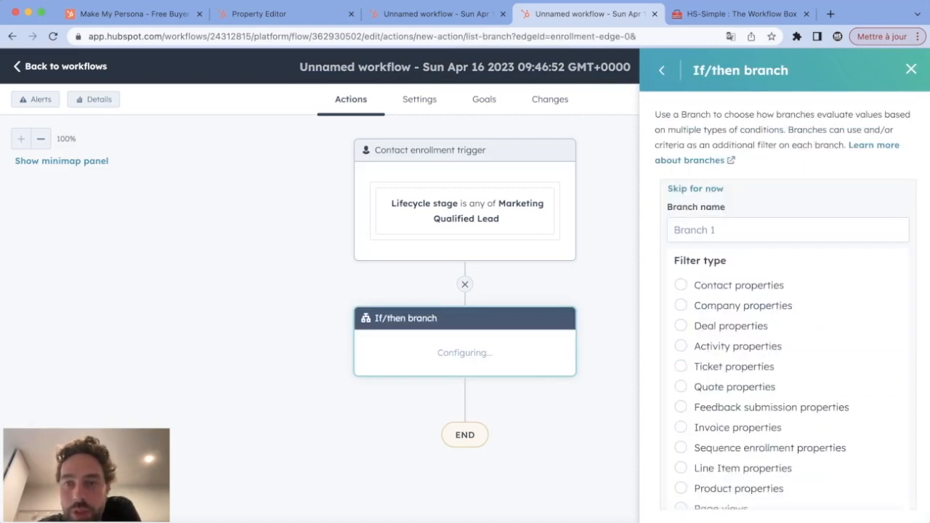
left_click(681, 285)
type("pers")
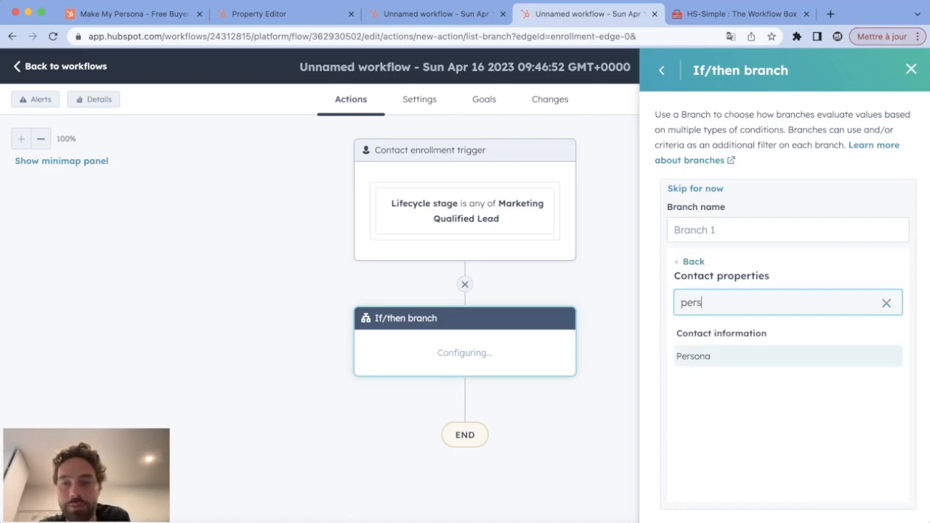
left_click(694, 356)
left_click(787, 353)
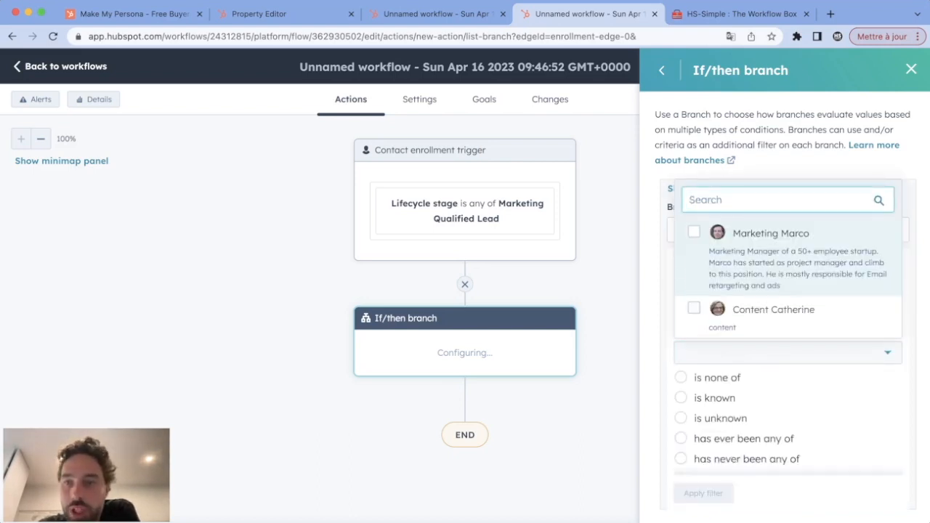
left_click(695, 232)
left_click(671, 230)
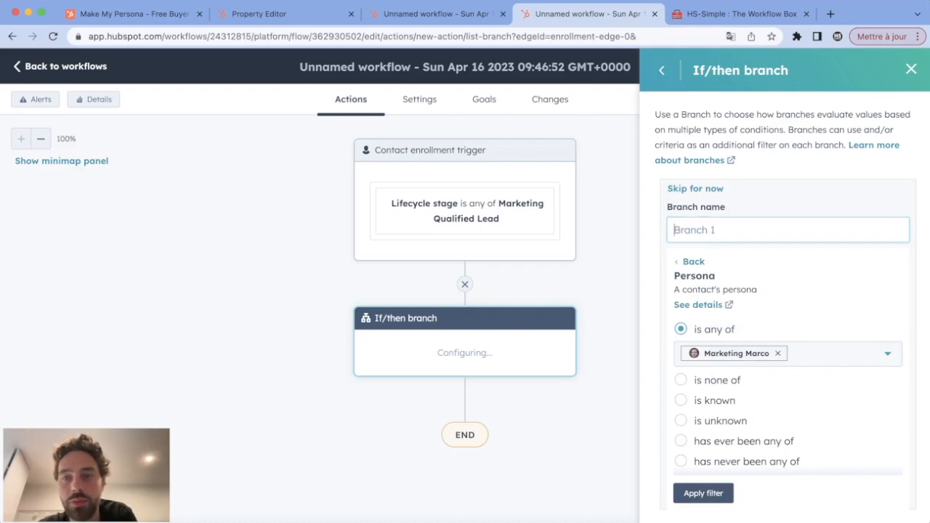
type("Marketing")
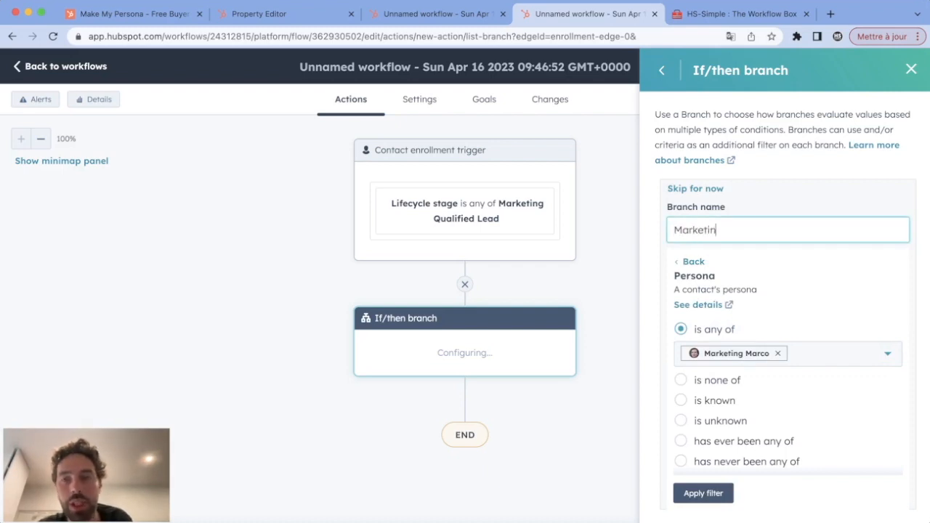
left_click(703, 492)
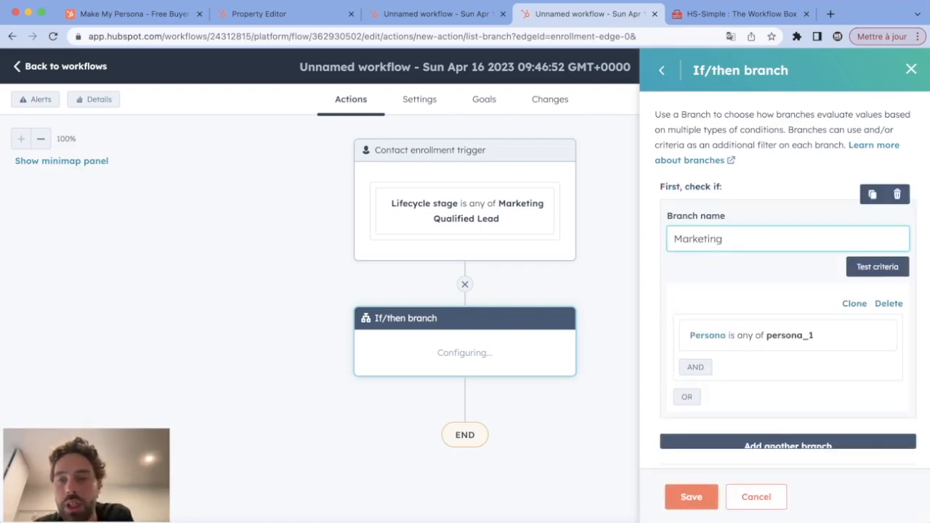
Step: Add a second branch named Content to the If/then branch, filtered on Persona is any of Content Catherine
scroll(788, 305, "down", 3)
left_click(789, 301)
left_click(681, 284)
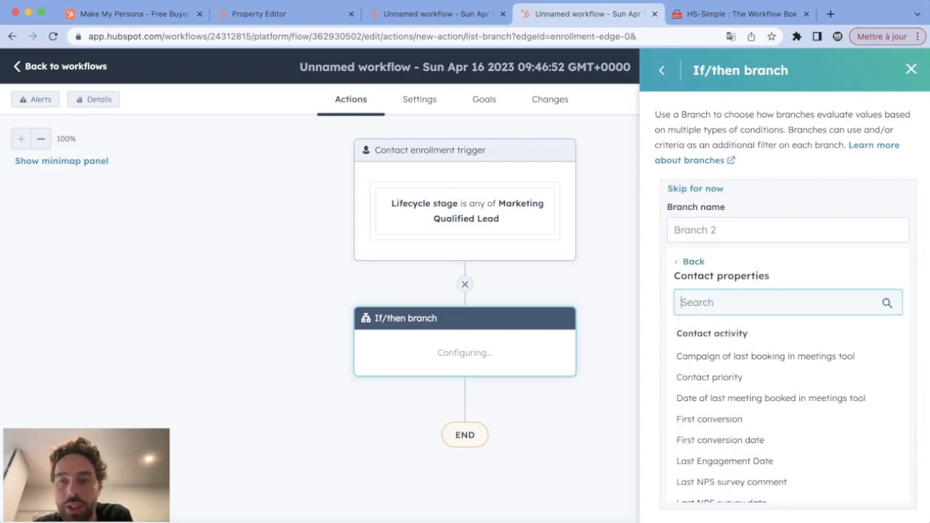
type("pers")
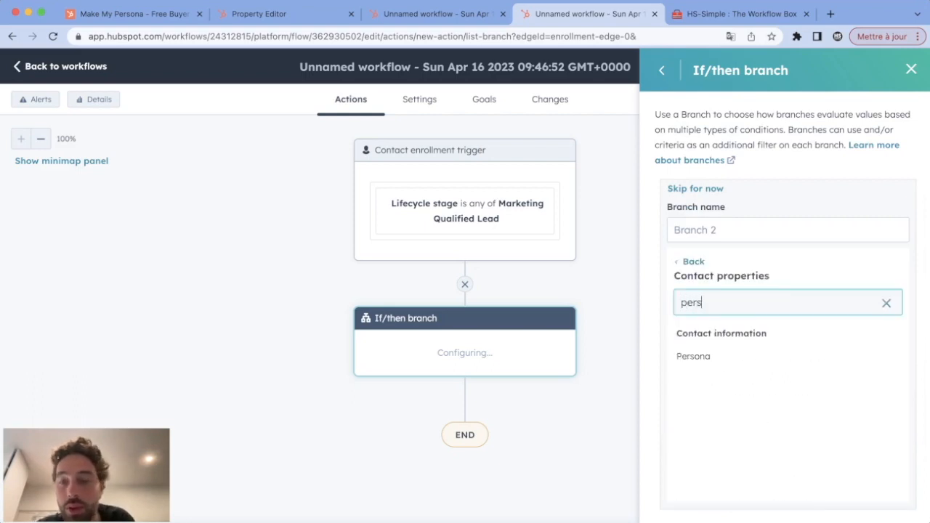
left_click(693, 356)
left_click(787, 353)
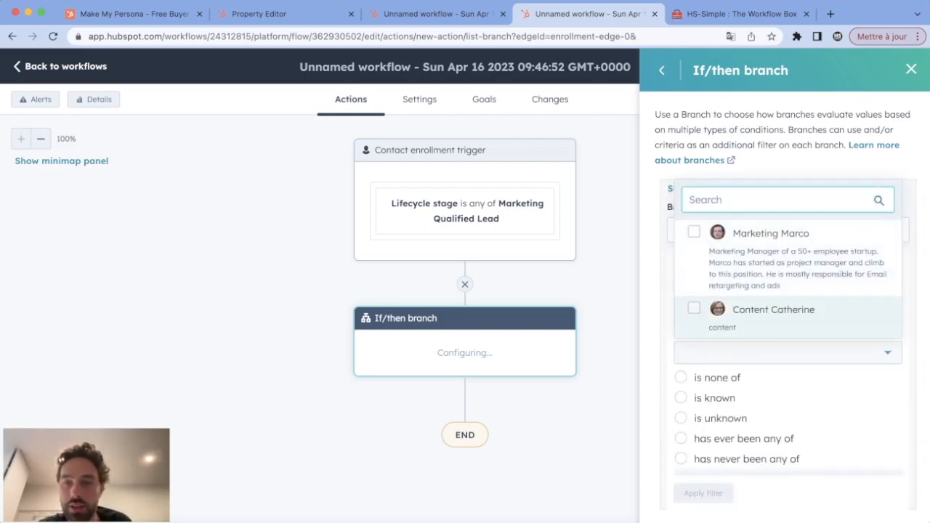
left_click(774, 310)
left_click(704, 493)
left_click(699, 231)
type("Content")
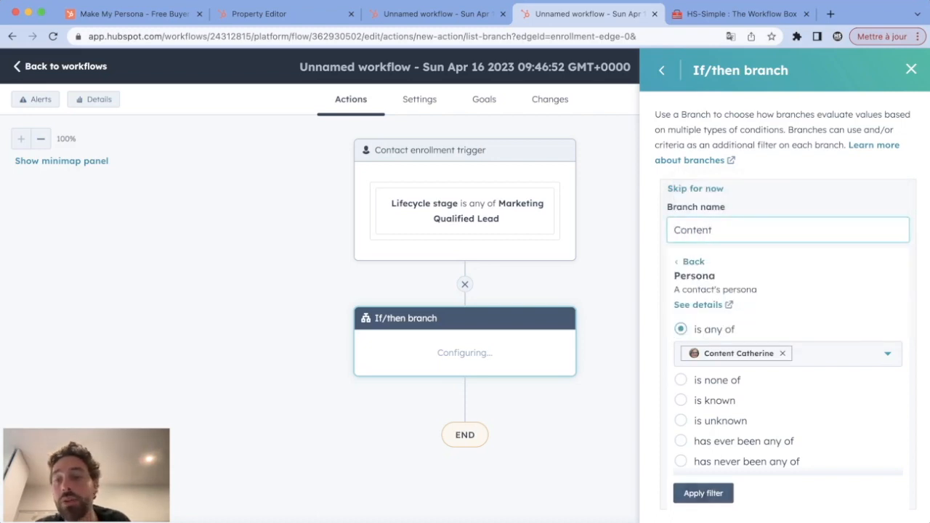
left_click(703, 494)
Step: Name the branch for contacts meeting none of the criteria No Persona and save the If/then branch
left_click(726, 395)
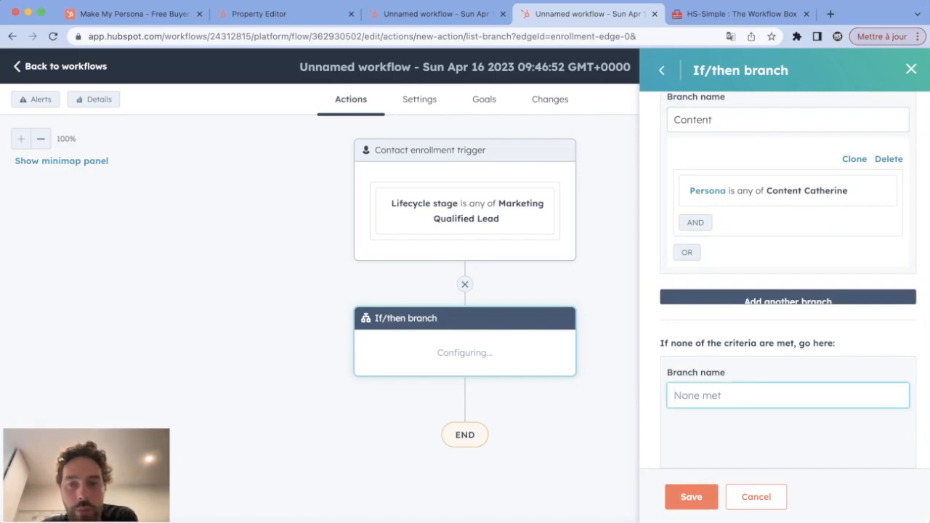
type("No Persona")
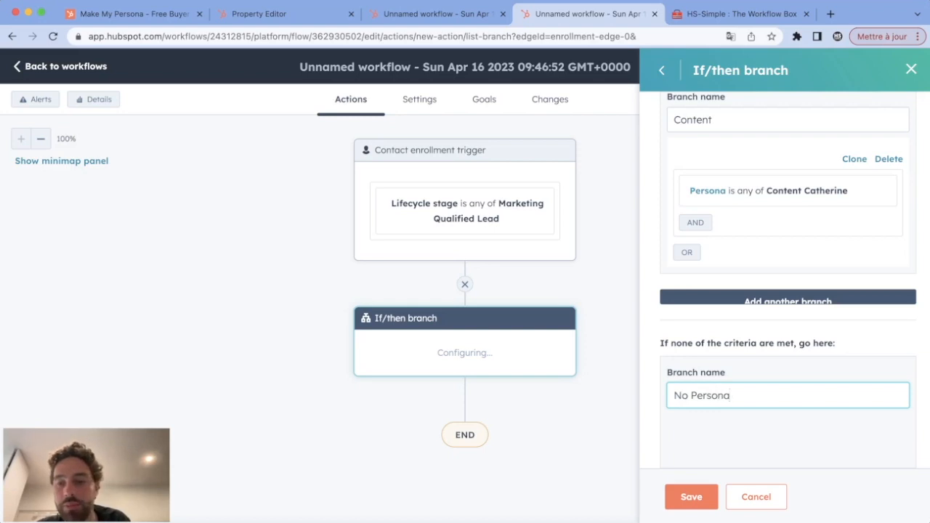
left_click(691, 497)
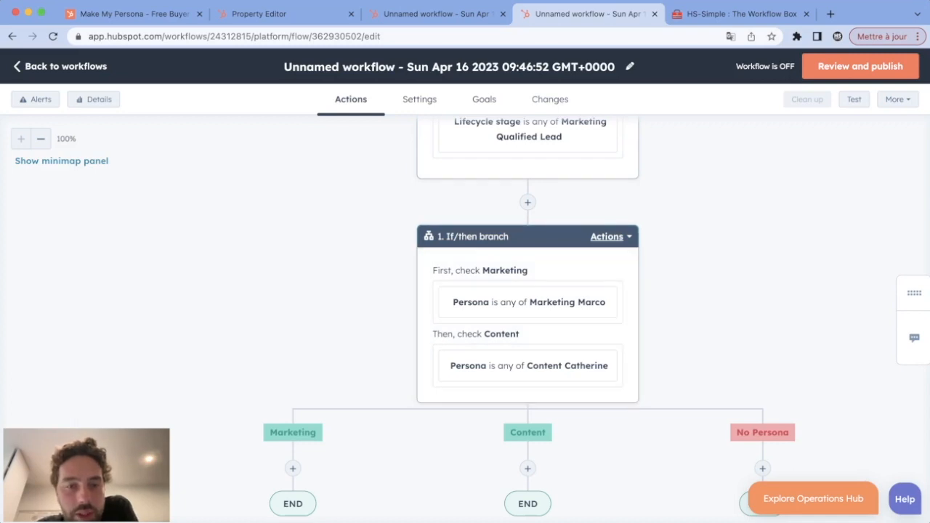
Step: Add a Send email action to the Marketing branch that sends the Welcome Marco email, and save it
scroll(527, 342, "down", 2)
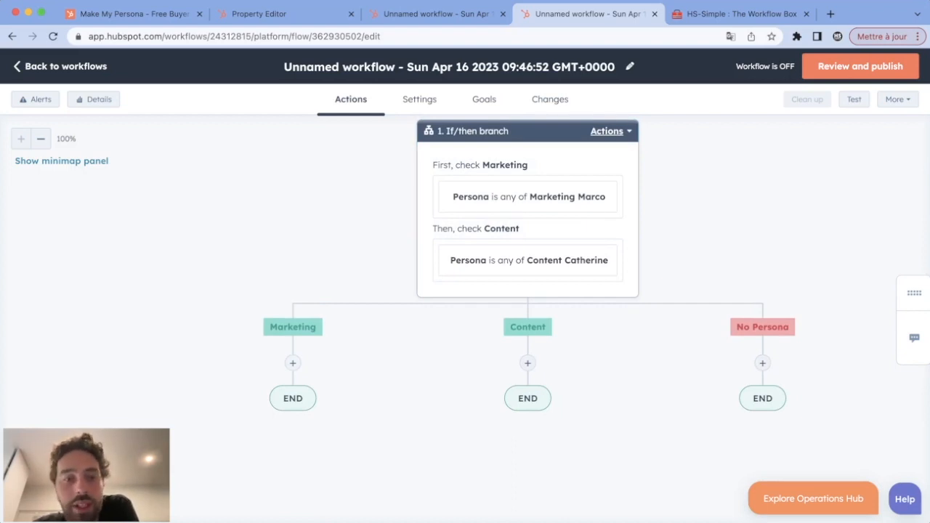
left_click(293, 363)
scroll(785, 273, "down", 4)
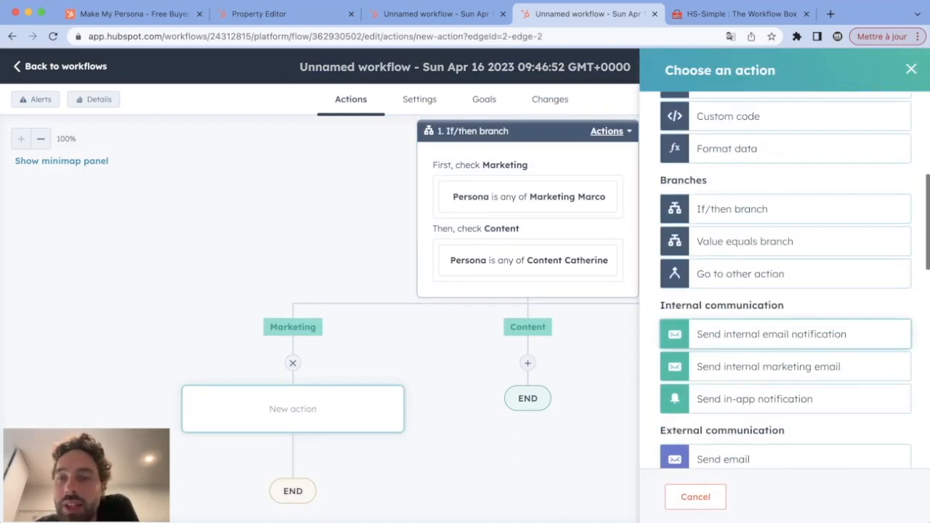
scroll(785, 273, "down", 1)
left_click(784, 403)
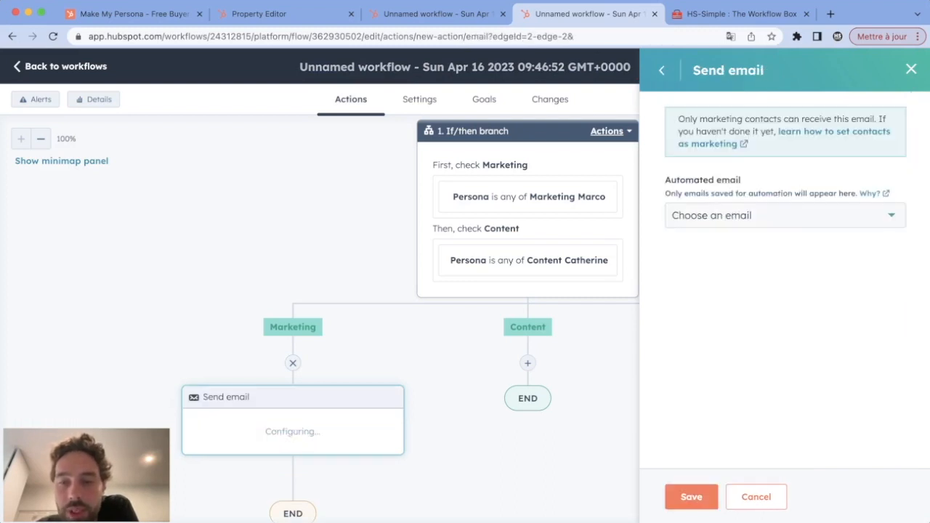
left_click(785, 215)
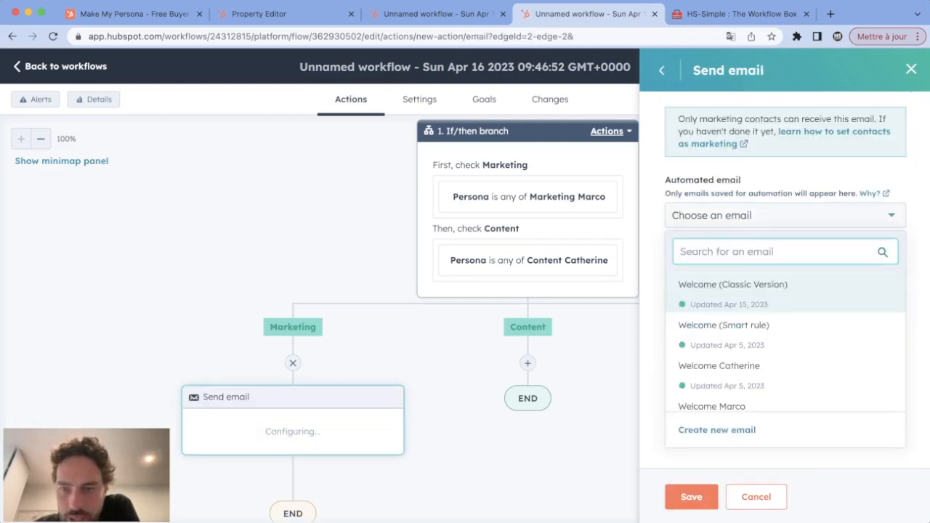
left_click(726, 405)
left_click(691, 497)
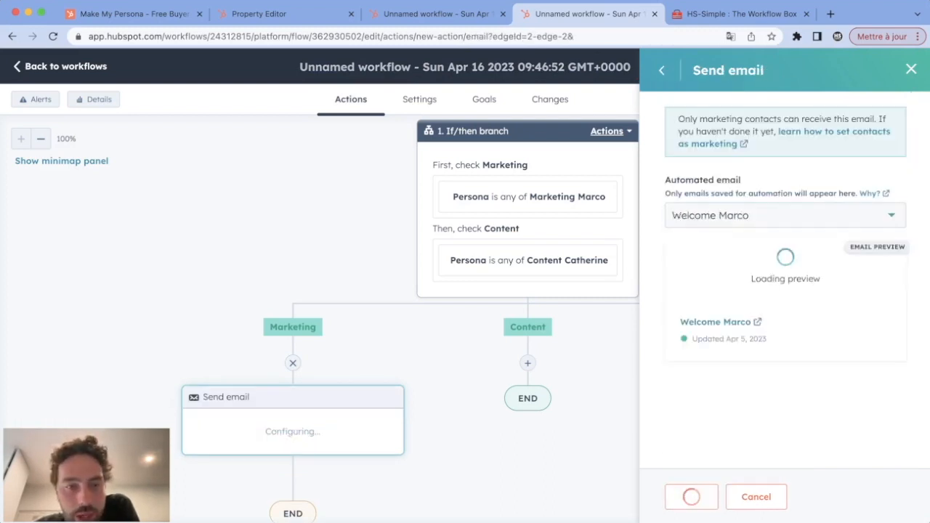
Step: Add a Send email action to the Content branch that sends the Welcome Catherine email, and save it
left_click(527, 362)
scroll(785, 393, "down", 5)
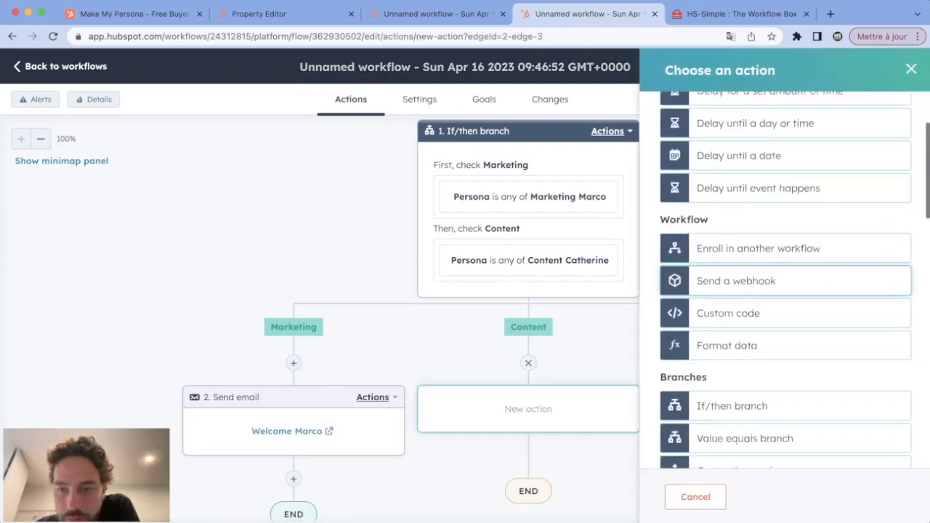
left_click(784, 420)
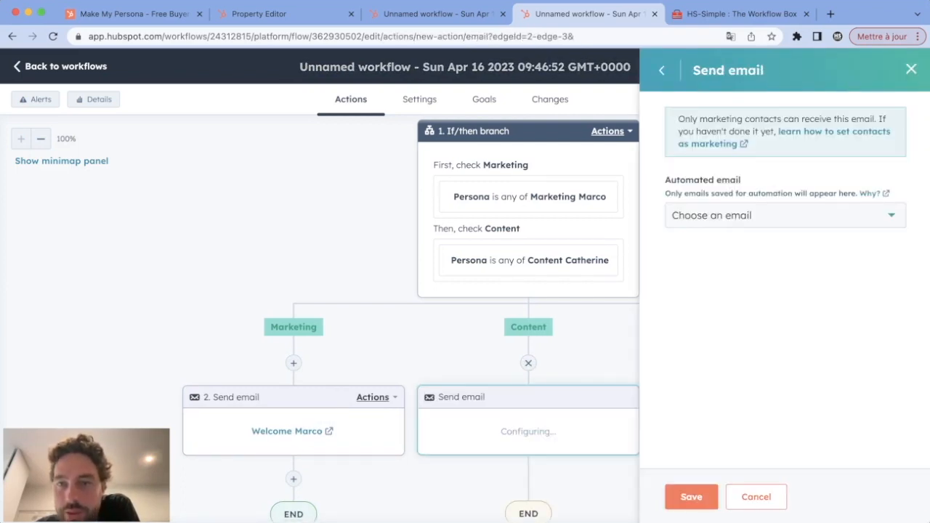
left_click(784, 215)
left_click(719, 367)
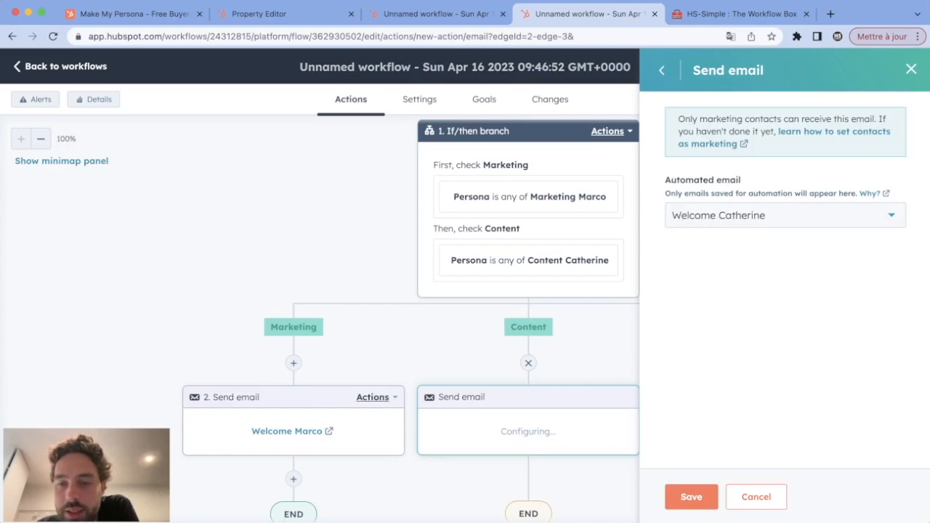
left_click(691, 497)
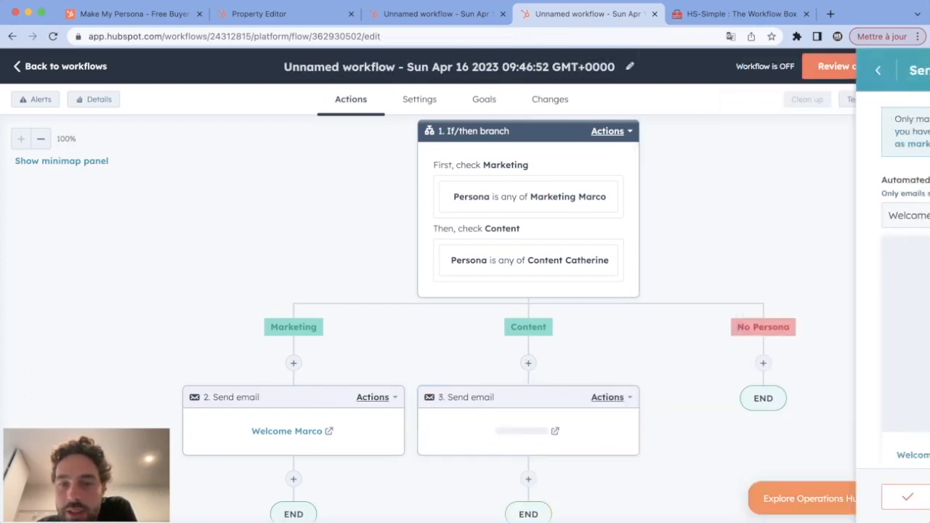
Step: Add a Send email action to the No Persona branch that sends the Welcome (Classic Version) email, and save it
left_click(658, 363)
scroll(727, 363, "down", 5)
left_click(723, 388)
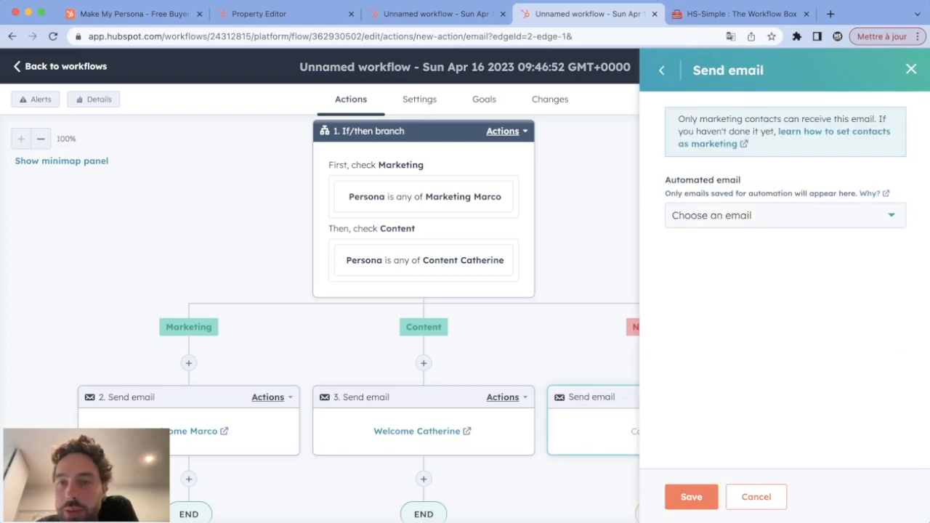
left_click(784, 215)
left_click(722, 282)
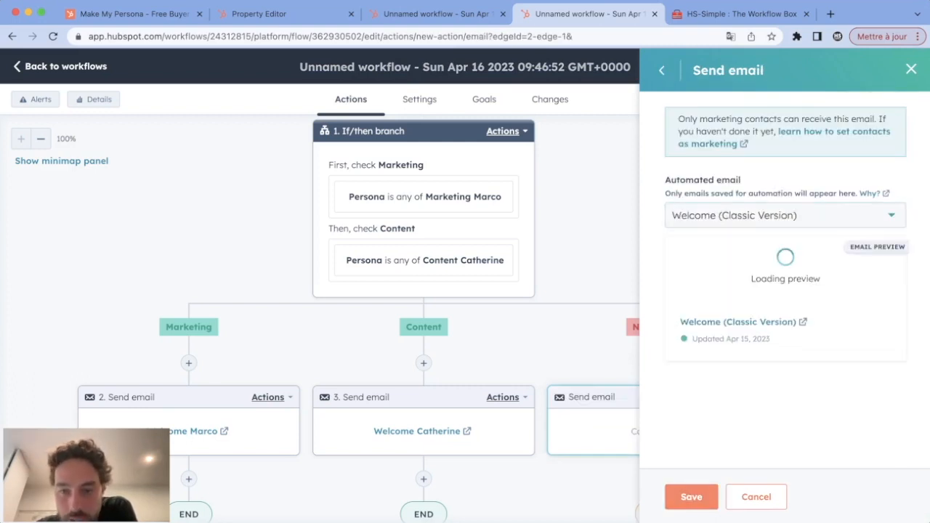
left_click(691, 496)
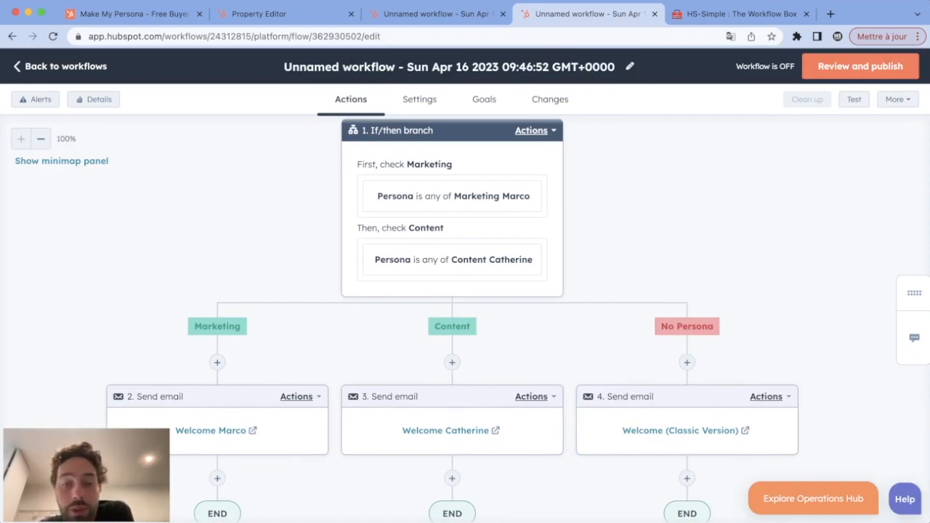
Step: Add a 3-day delay for a set amount of time after the Welcome Marco email in the Marketing branch
scroll(452, 363, "down", 2)
left_click(216, 426)
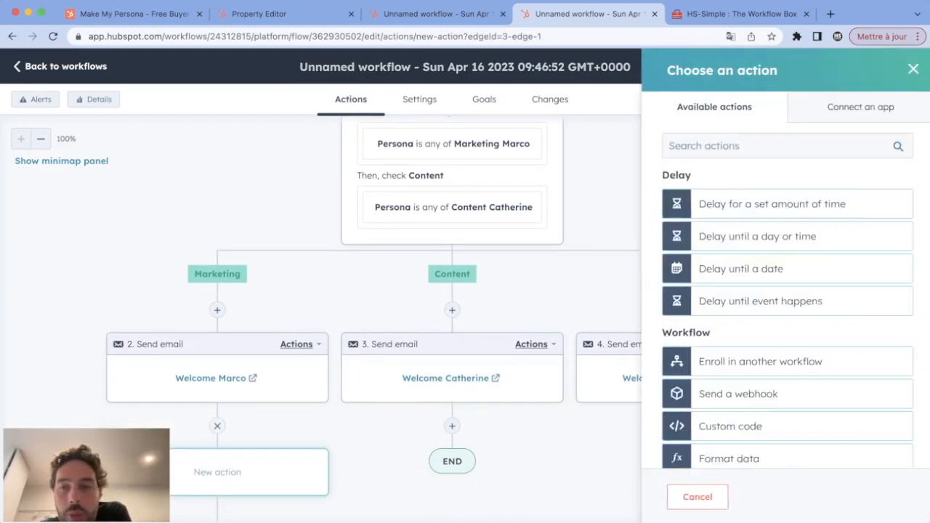
left_click(785, 203)
left_click(718, 199)
left_click(719, 199)
left_click(718, 199)
left_click(691, 497)
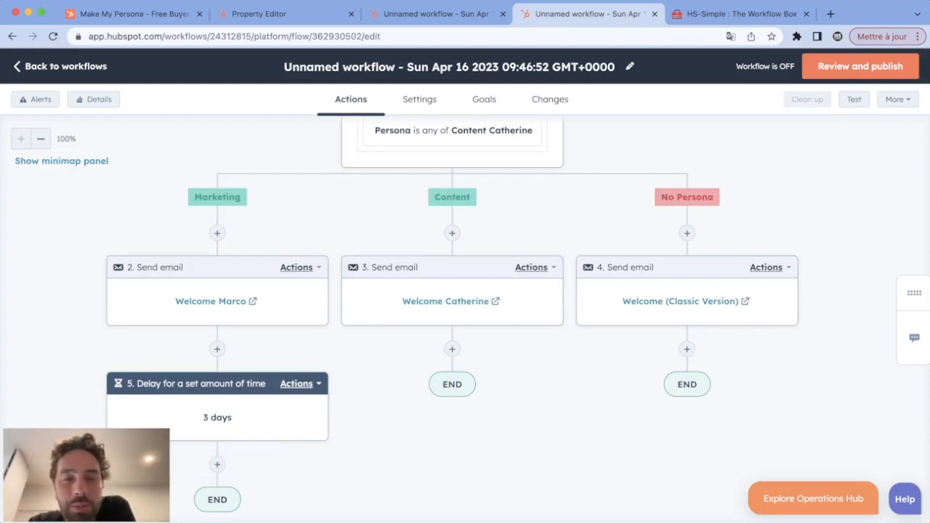
scroll(452, 334, "up", 2)
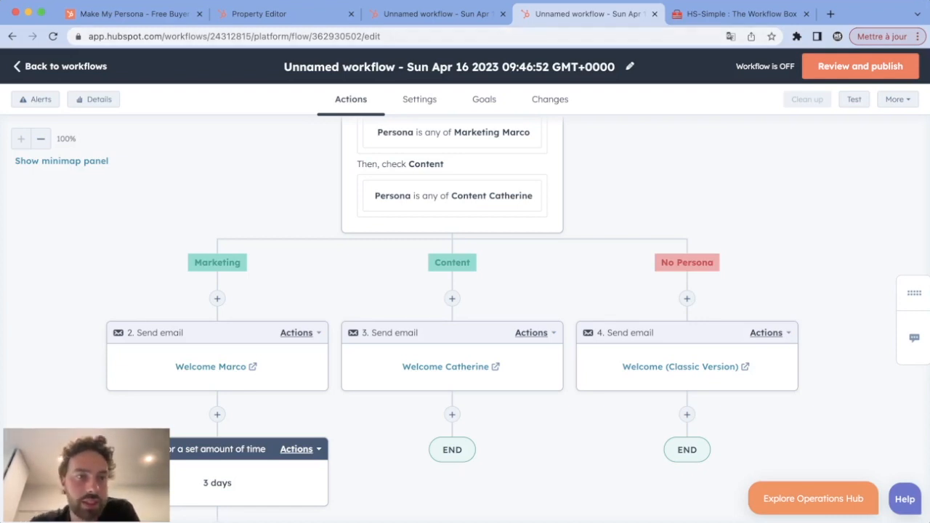
Step: Leave the workflow and open the Welcome (Smart rule) marketing email for editing
left_click(66, 66)
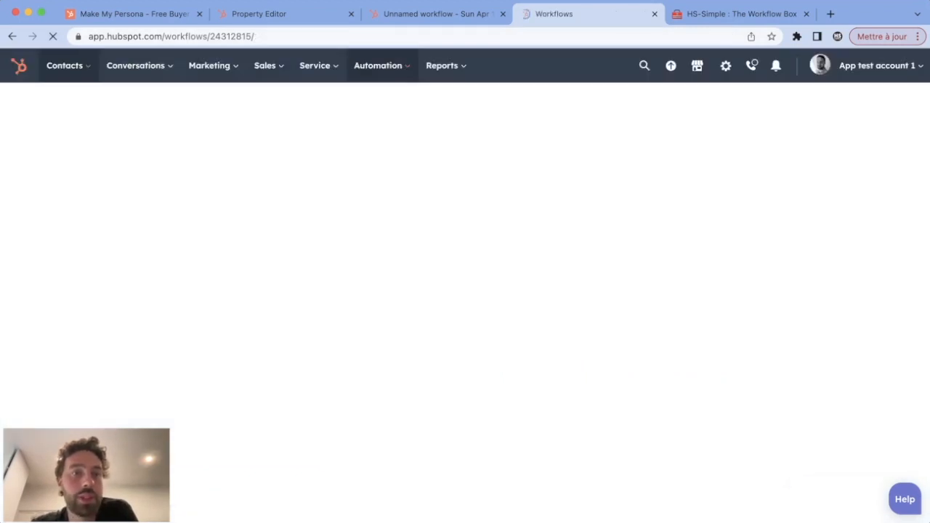
left_click(213, 66)
left_click(204, 129)
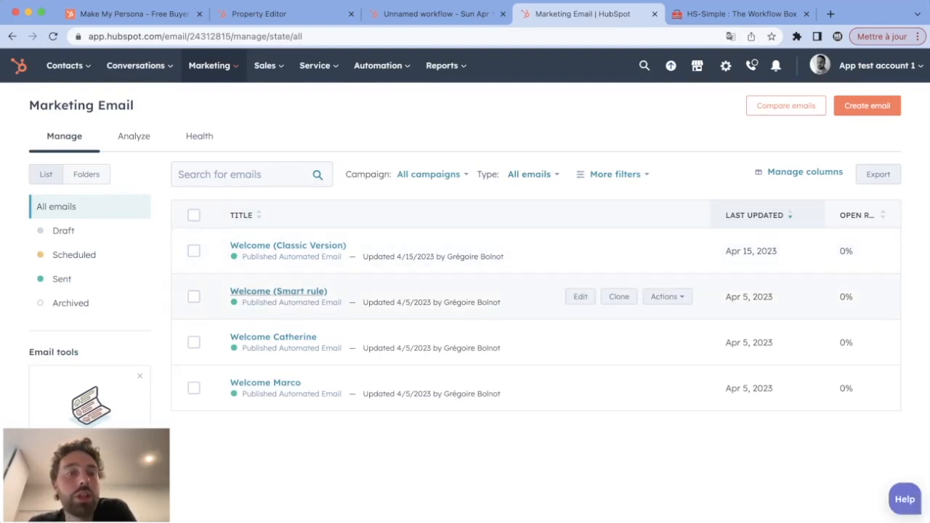
left_click(278, 290)
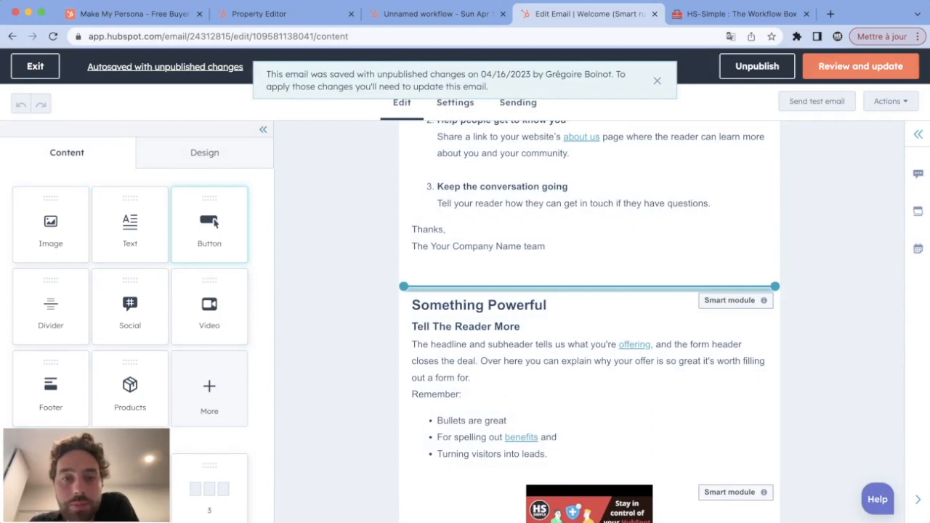
Step: Insert a button above the Something Powerful section of the email and set its text to "default button"
left_click_drag(209, 225, 589, 288)
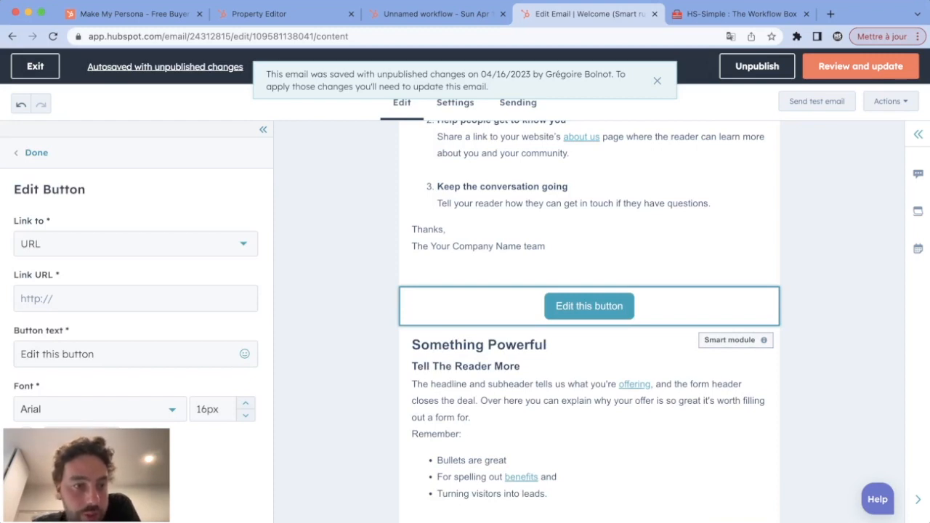
triple_click(58, 354)
type("defa")
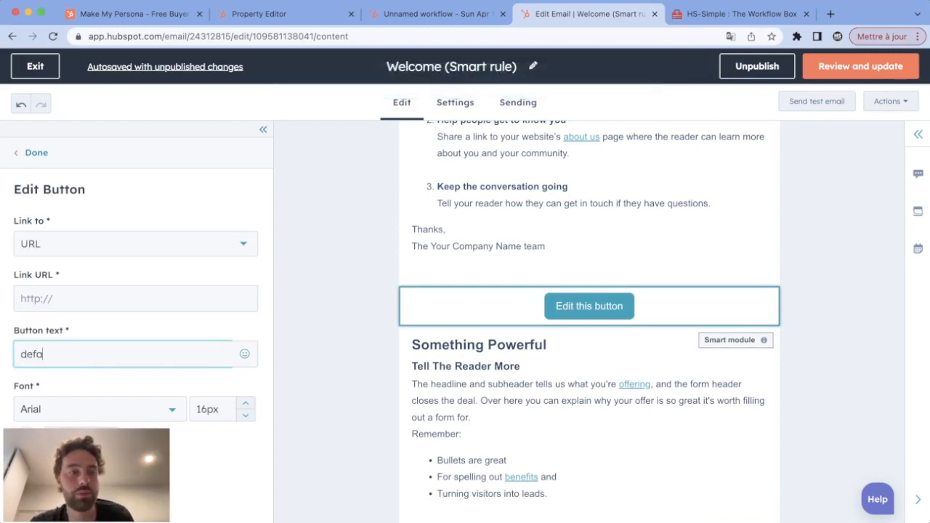
type("ut")
type("llt")
key("BackSpace")
key("BackSpace")
key("BackSpace")
type("lt button")
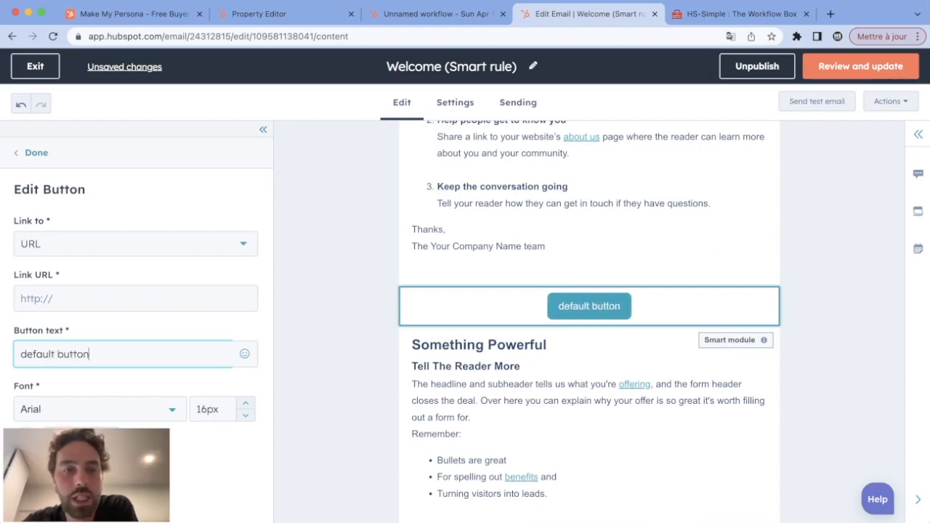
left_click(336, 319)
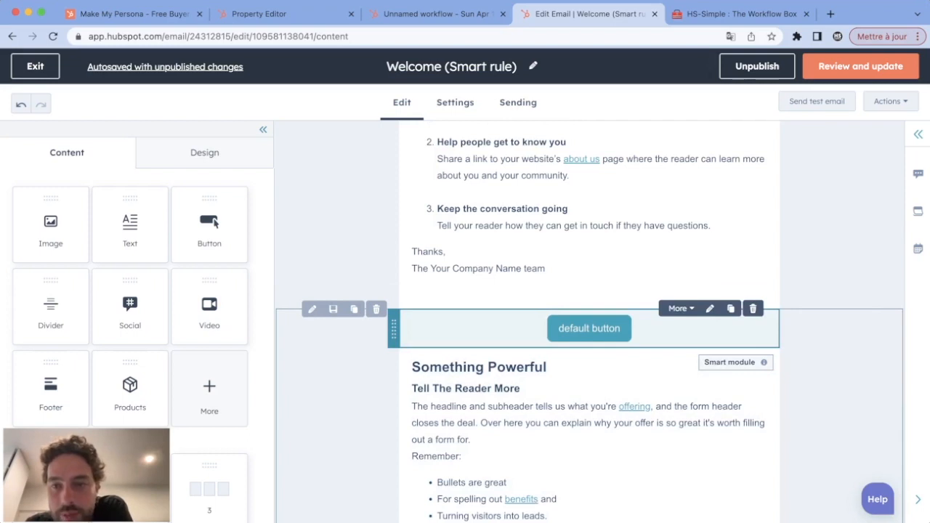
Step: Add a smart rule to the new button based on contact list membership, with Persona : Content Catherine as the first rule
left_click(680, 309)
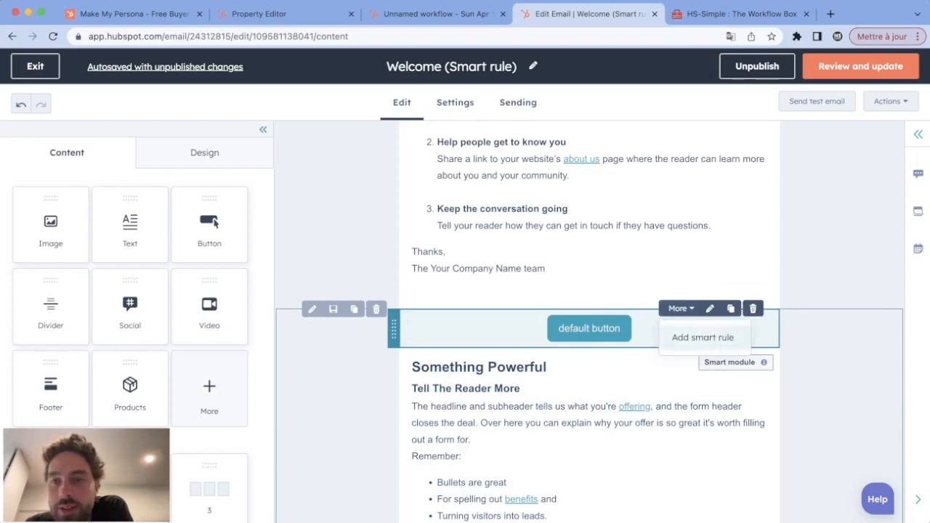
left_click(703, 337)
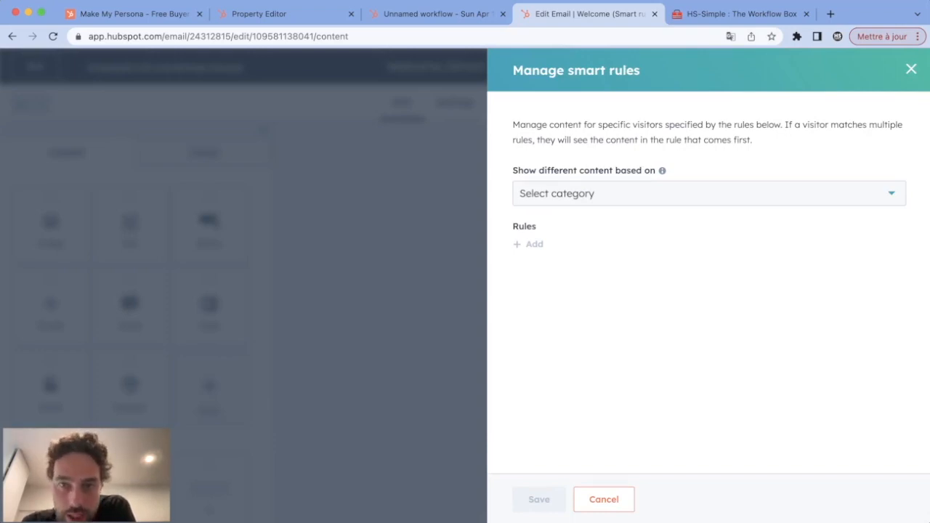
left_click(709, 194)
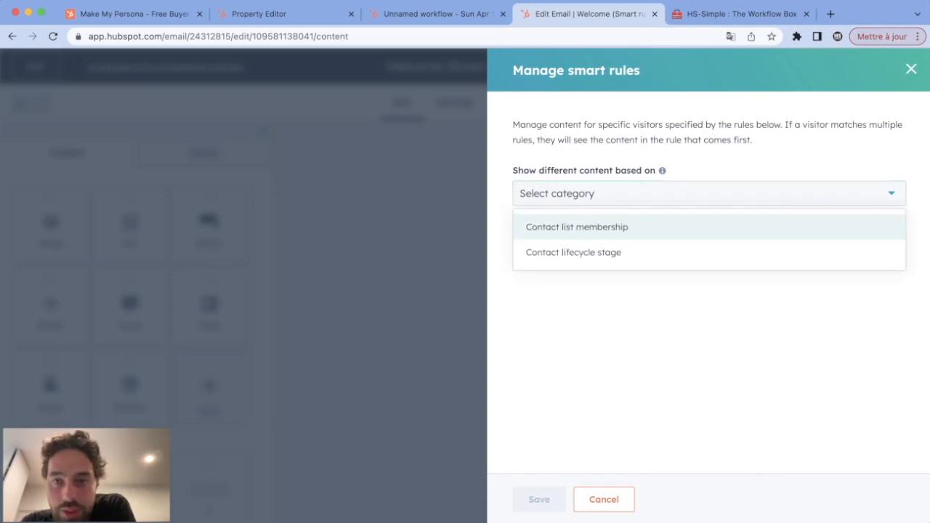
left_click(576, 226)
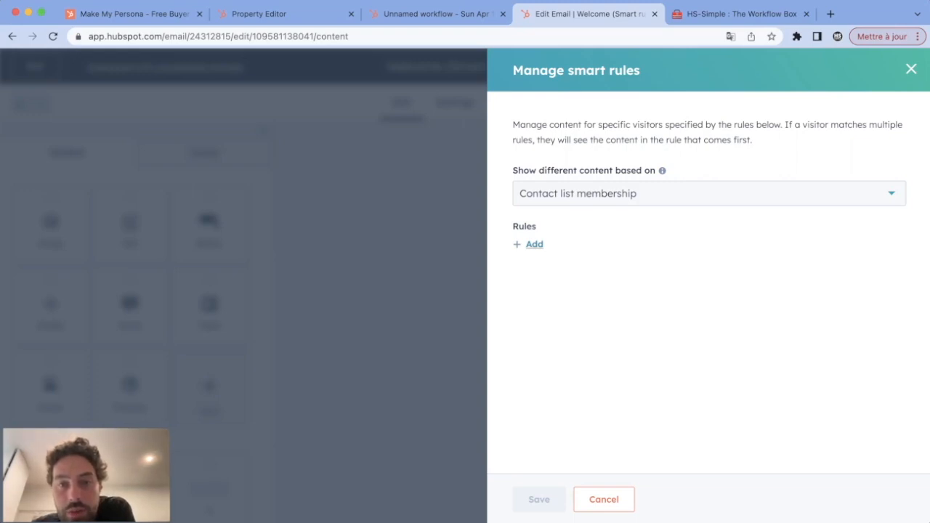
left_click(534, 244)
left_click(575, 255)
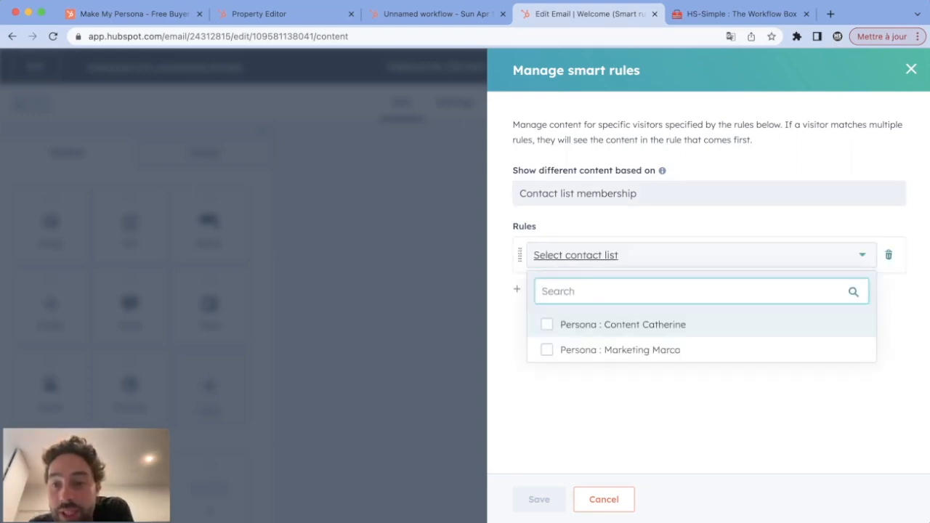
left_click(547, 324)
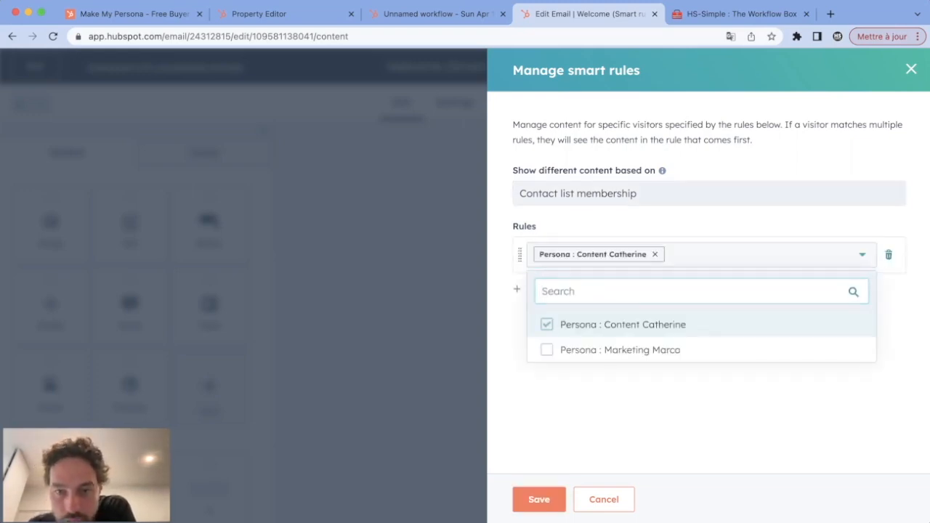
Step: Add a second rule for the Persona : Marketing Marco list and save the button's smart rules
left_click(520, 289)
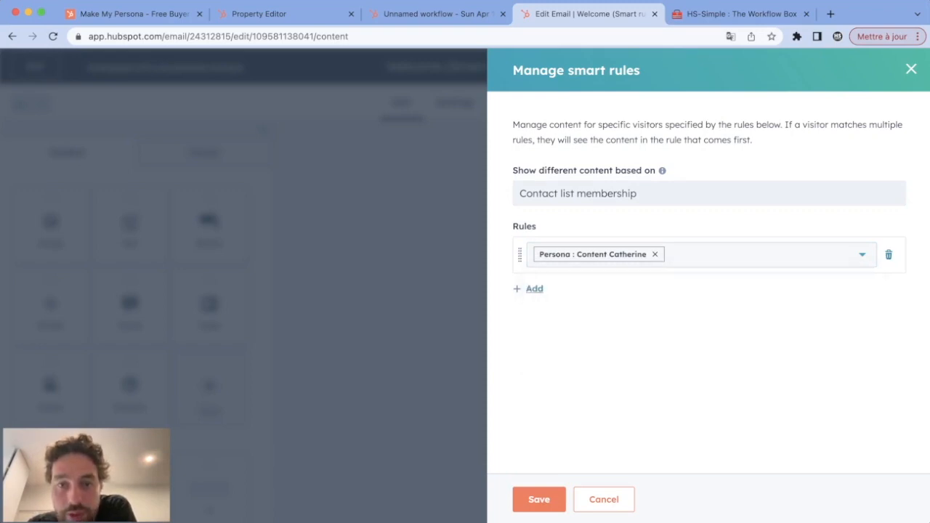
left_click(534, 289)
left_click(576, 300)
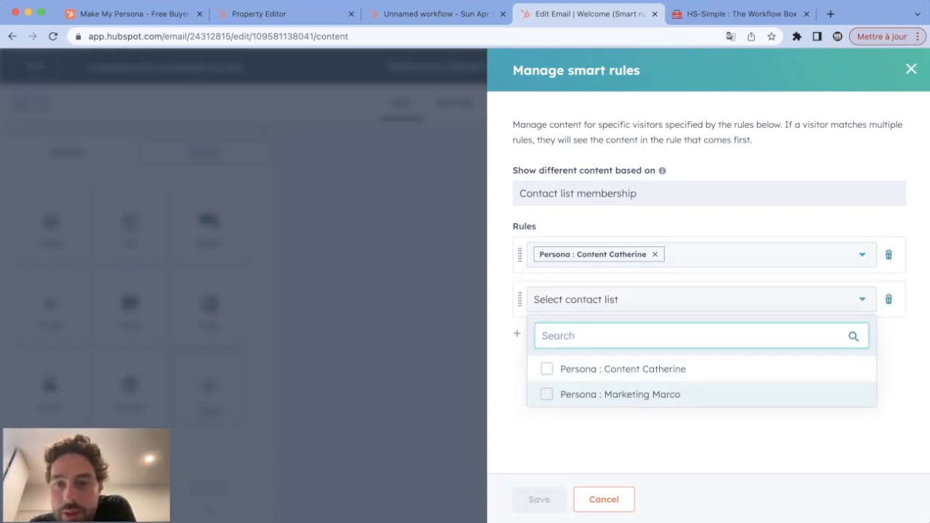
left_click(547, 394)
left_click(552, 444)
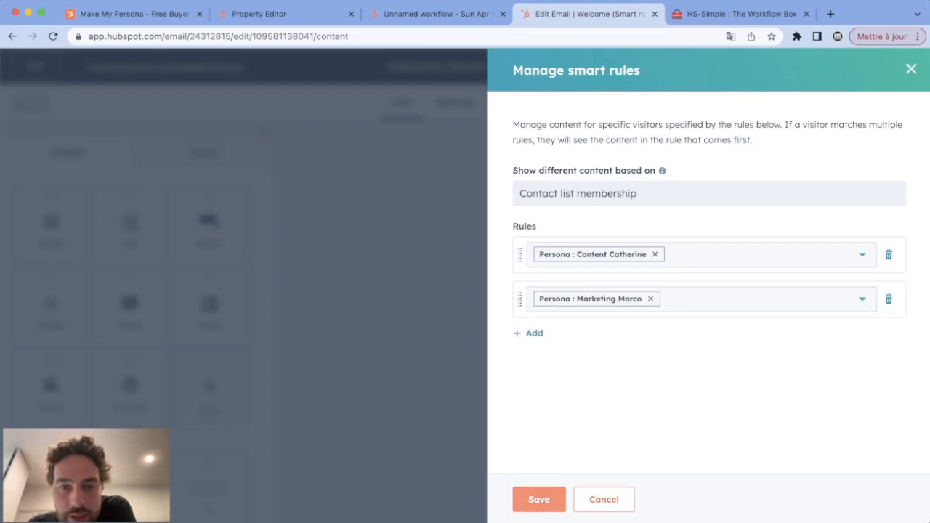
left_click(539, 499)
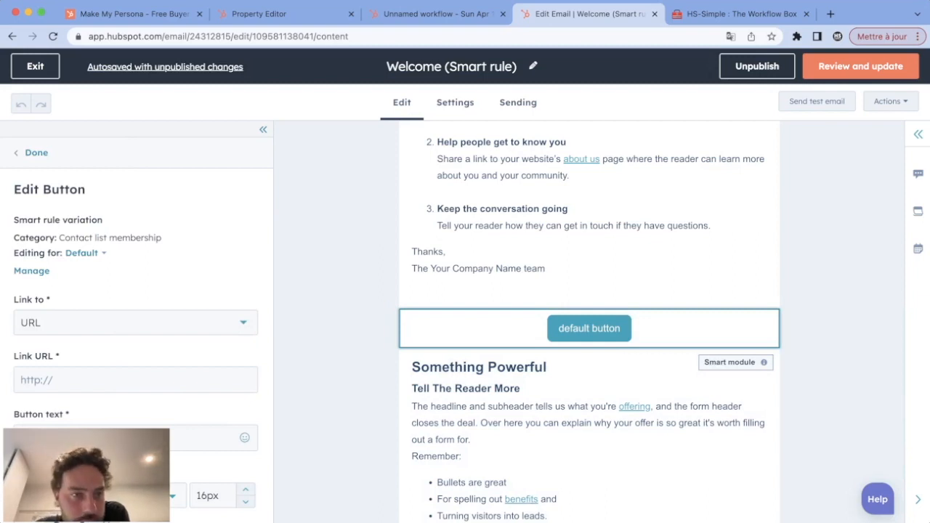
Step: For the Persona : Content Catherine variation of the smart button, set the button text to "Click Catherine"
left_click_drag(50, 270, 59, 237)
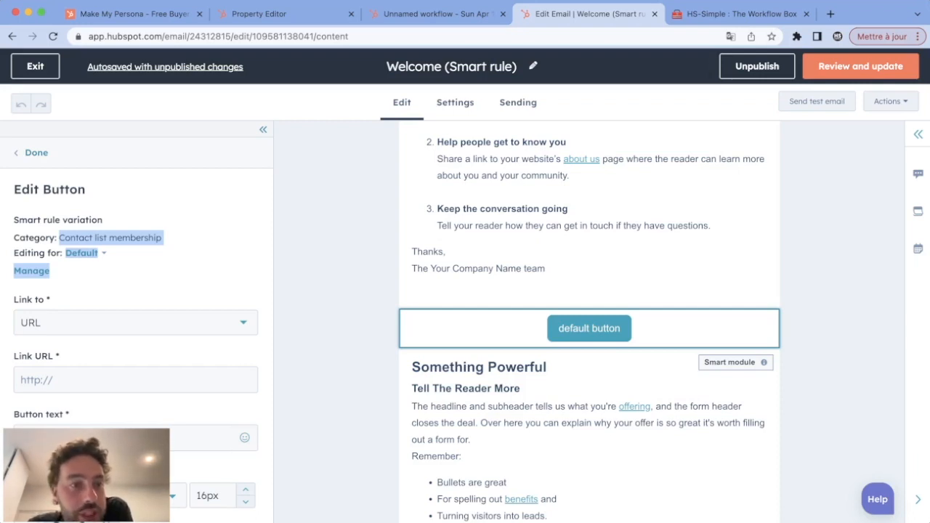
left_click(84, 252)
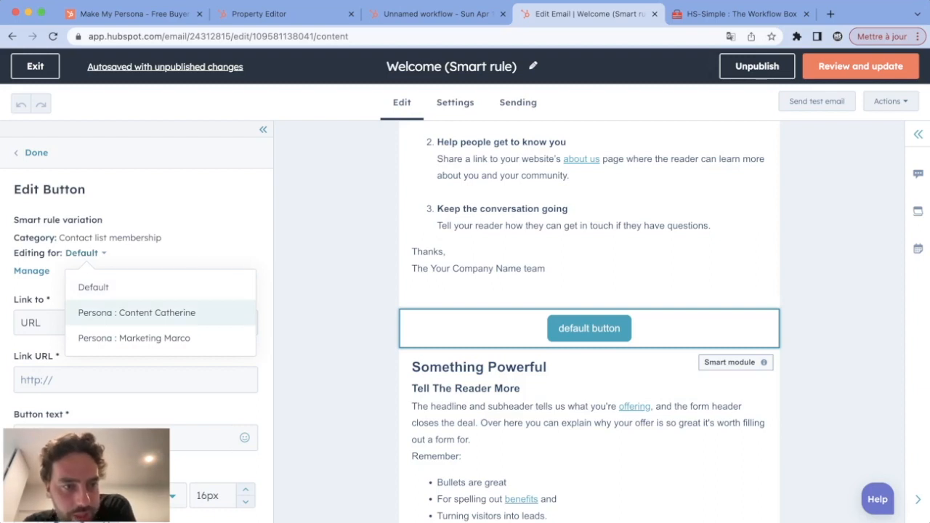
left_click(136, 312)
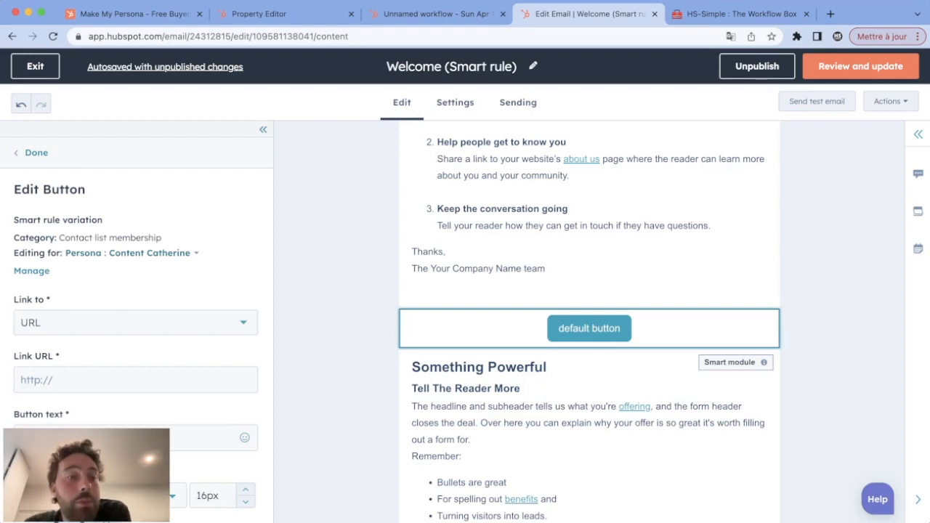
left_click(108, 438)
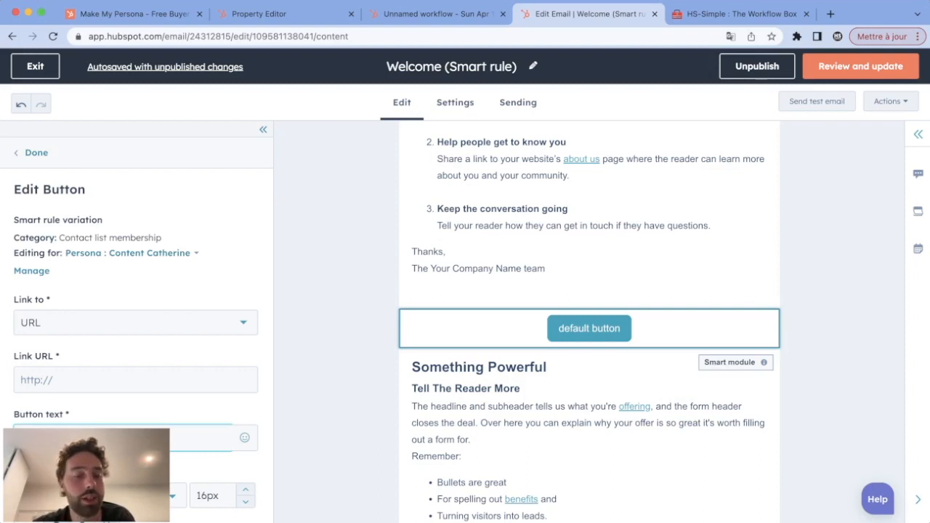
type("Click Catherine")
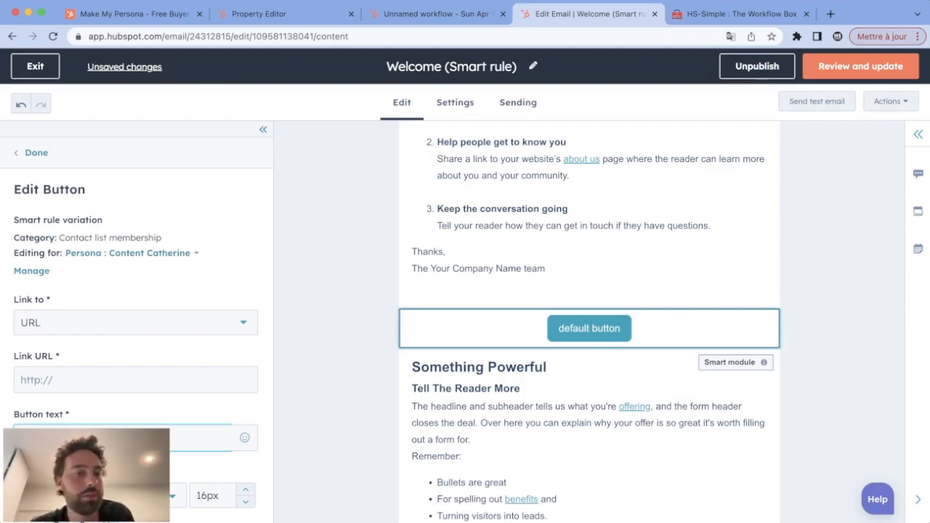
Step: For the Persona : Marketing Marco variation of the smart button, set the button text to "Click Marco"
left_click(127, 253)
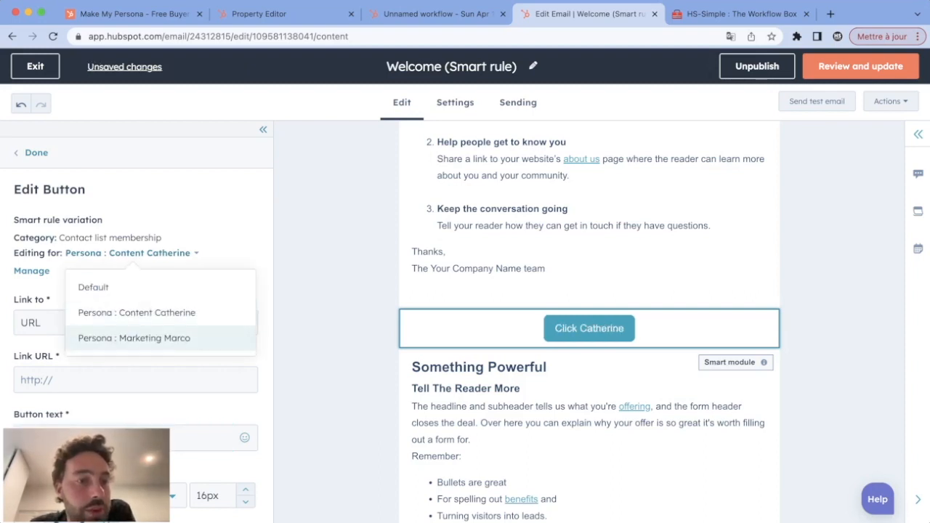
left_click(127, 337)
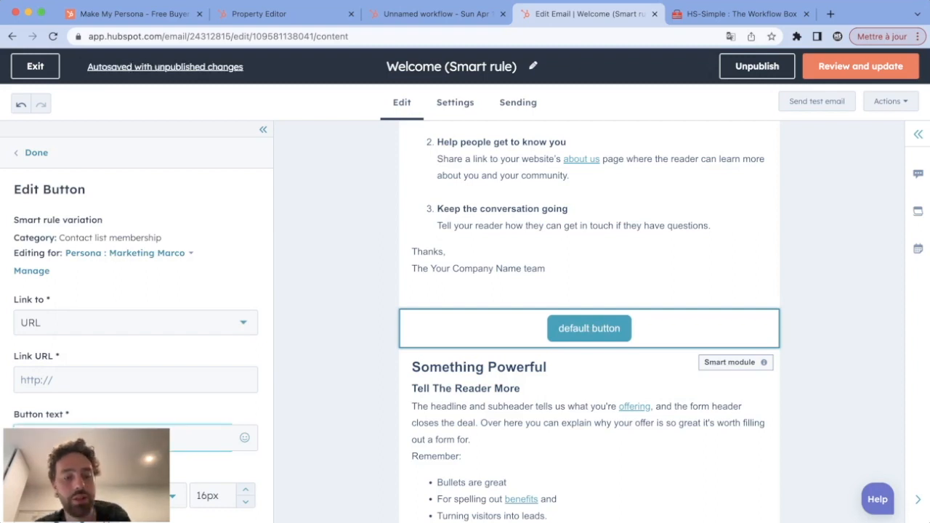
type("Click M")
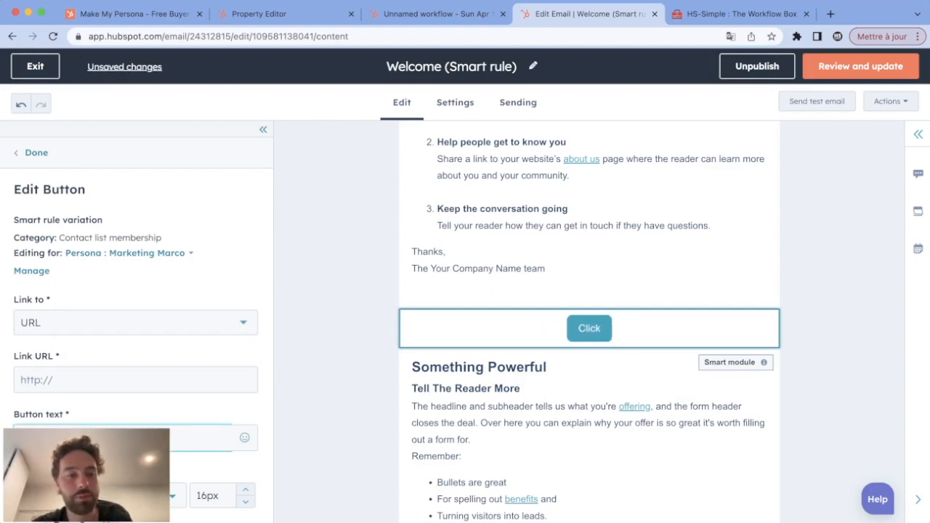
type("arco")
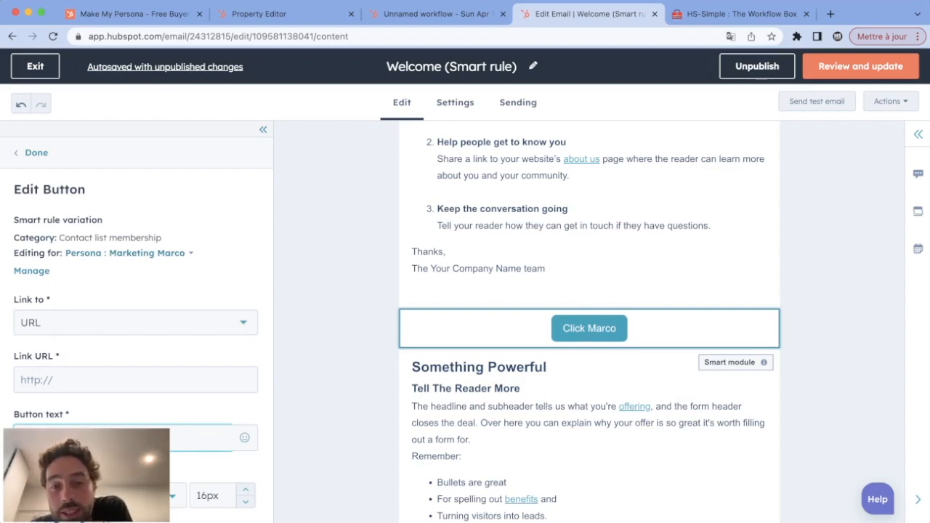
Step: Review the button's Persona : Content Catherine variation, and return the button to its Default variation
left_click(127, 253)
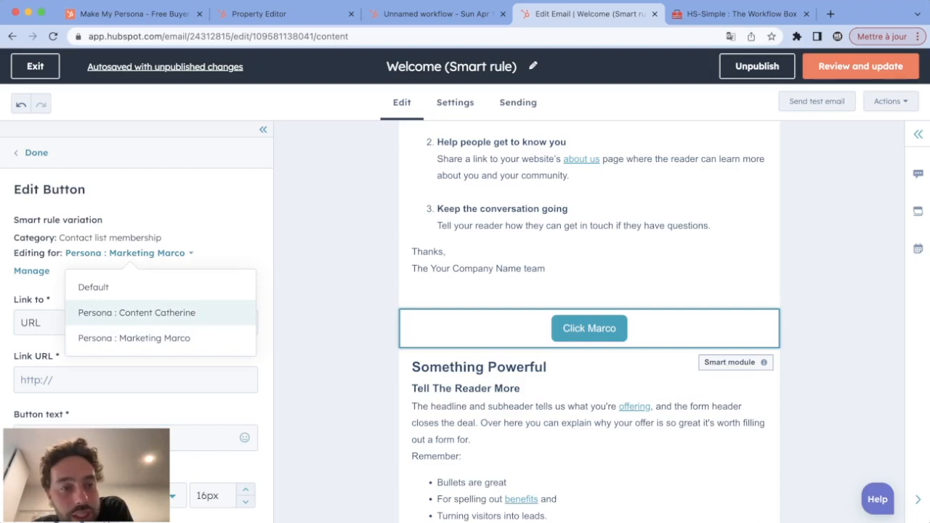
left_click(137, 313)
left_click(127, 253)
left_click(95, 287)
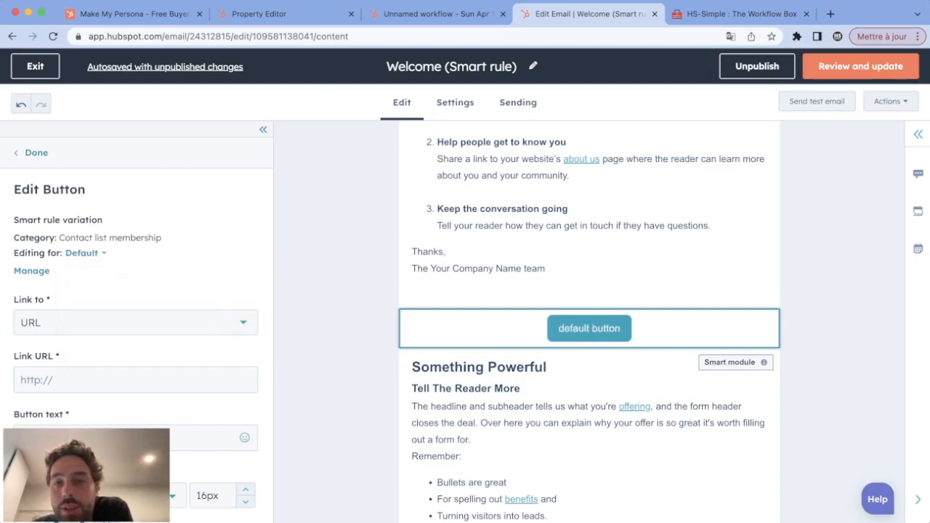
Step: Preview the Something Powerful text module in its Persona : Content Catherine and Persona : Marketing Marco variations
scroll(590, 322, "up", 1)
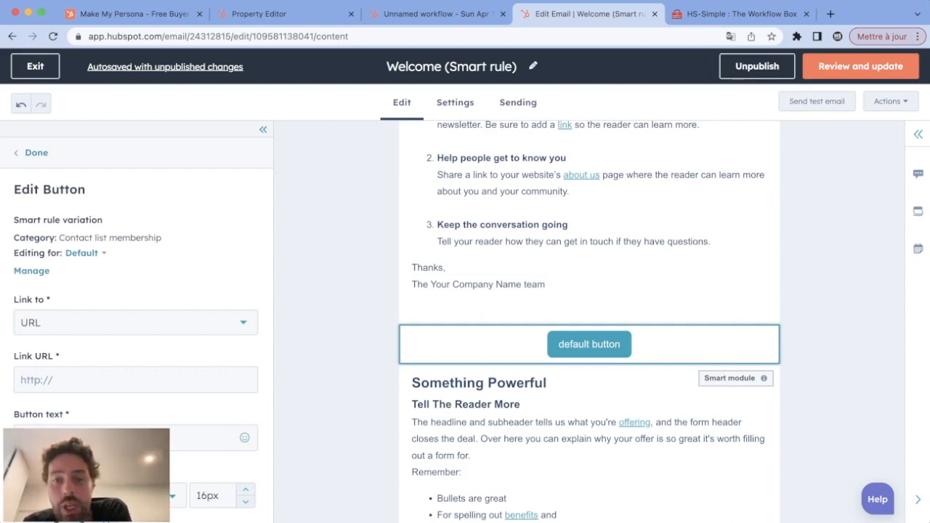
scroll(589, 291, "down", 3)
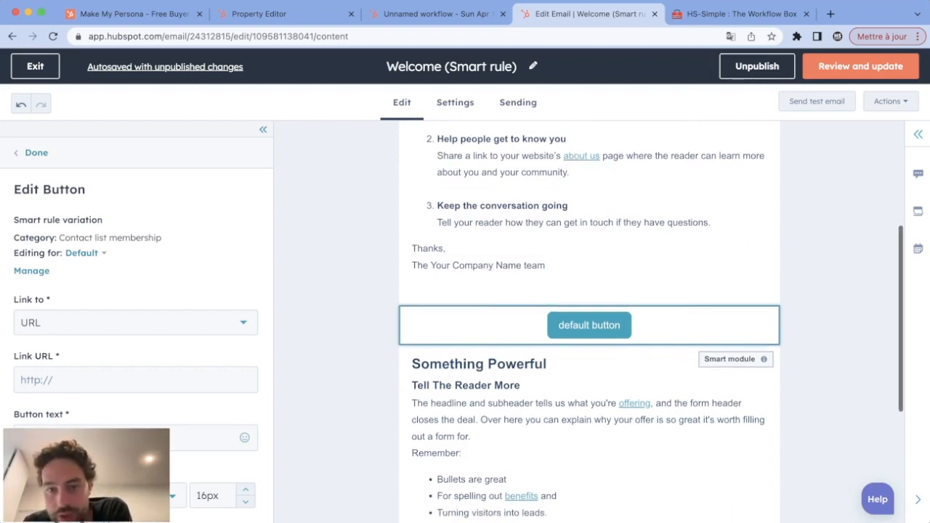
left_click(589, 291)
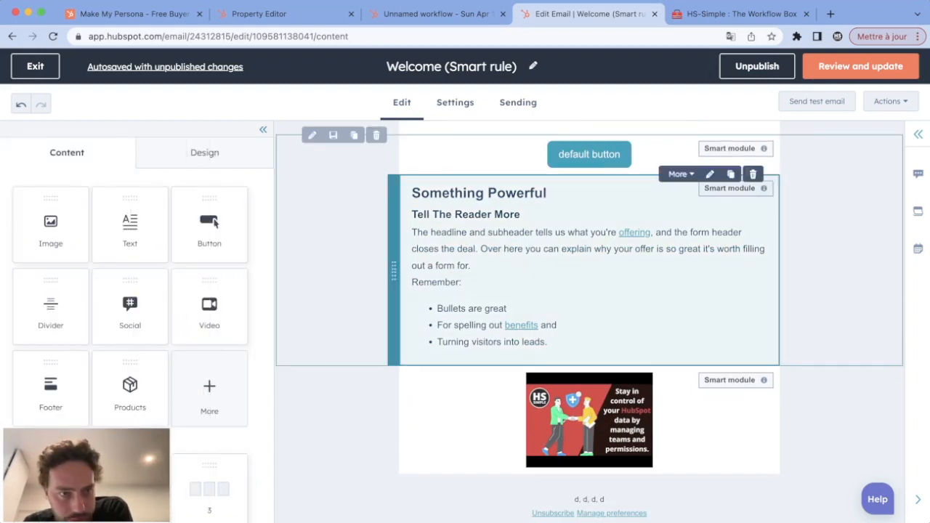
left_click(589, 270)
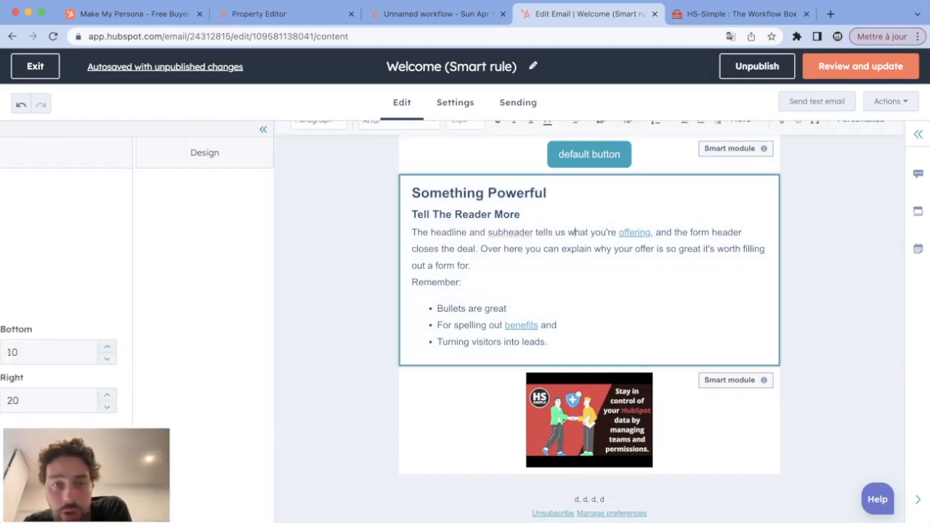
left_click(83, 253)
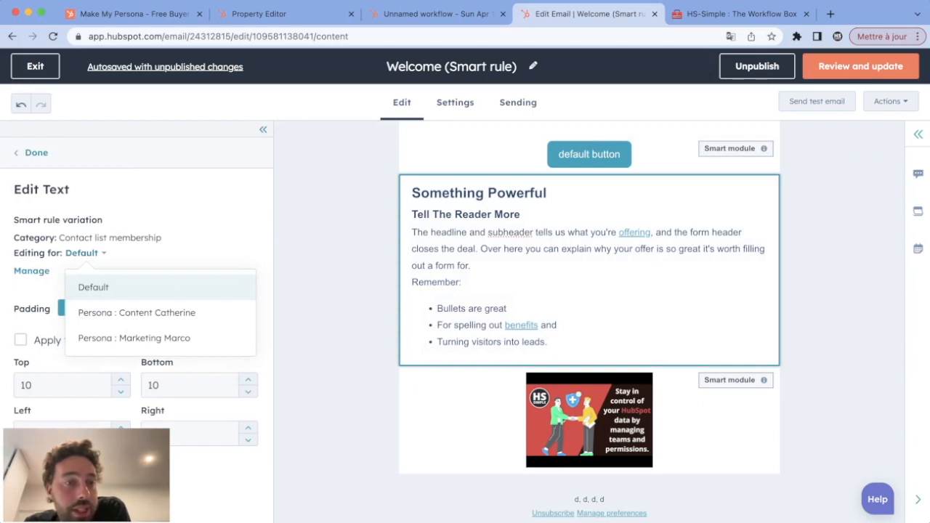
left_click(87, 309)
left_click(128, 253)
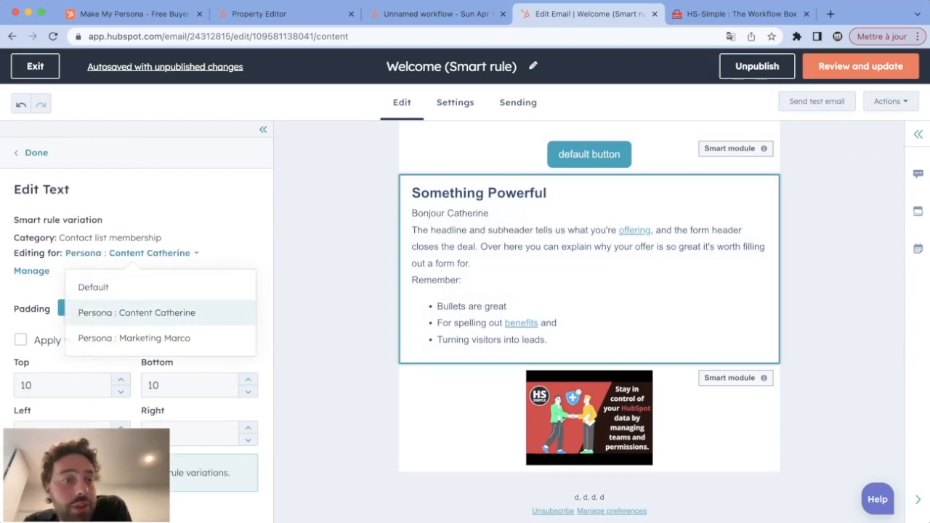
left_click(136, 336)
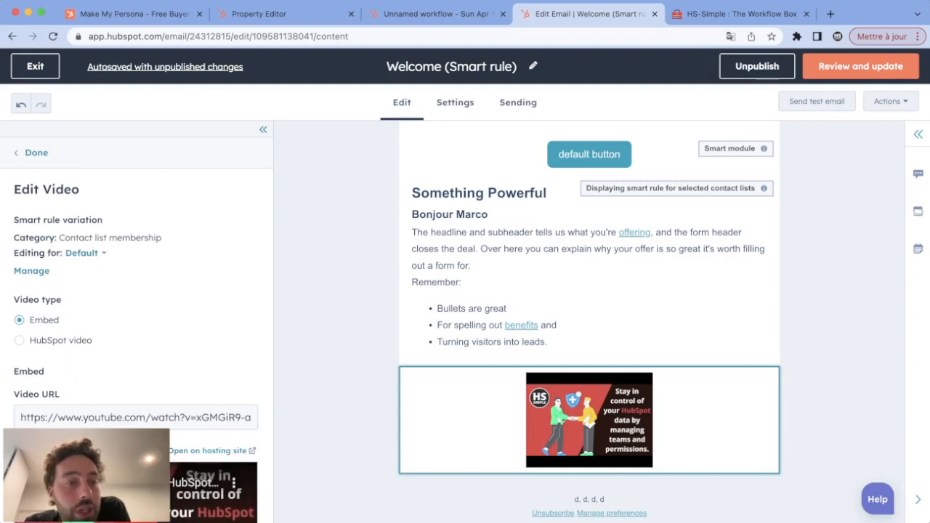
Step: Preview the smart video module below the text in its Persona : Content Catherine variation
left_click(85, 253)
left_click(85, 253)
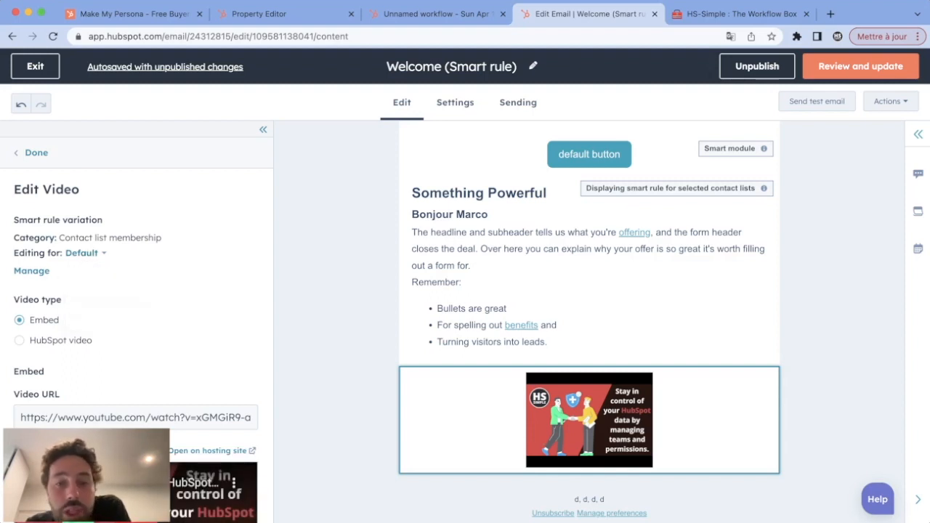
left_click(85, 253)
left_click(124, 312)
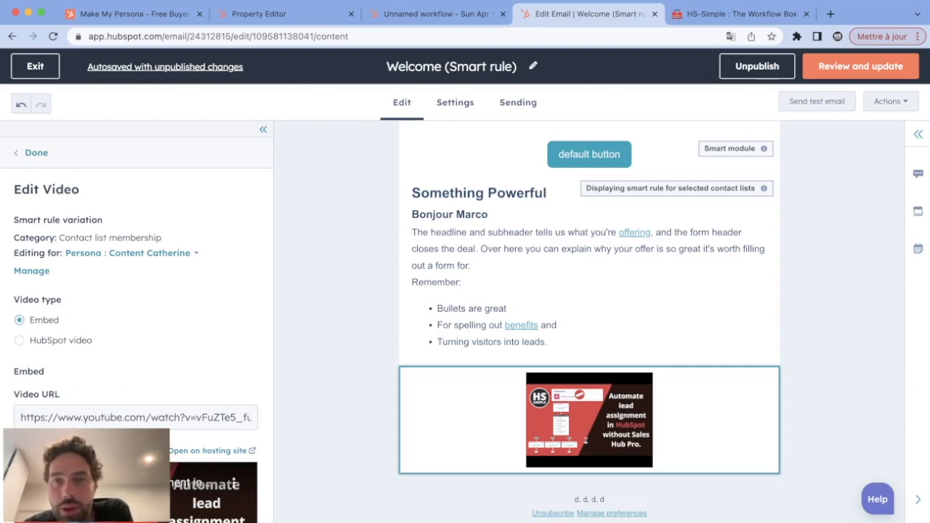
Step: Switch to the HS-Simple Workflow Box page in Notion and open the sheet "Automate lead assignment in HubSpot without Sales Hub Pro"
left_click(734, 14)
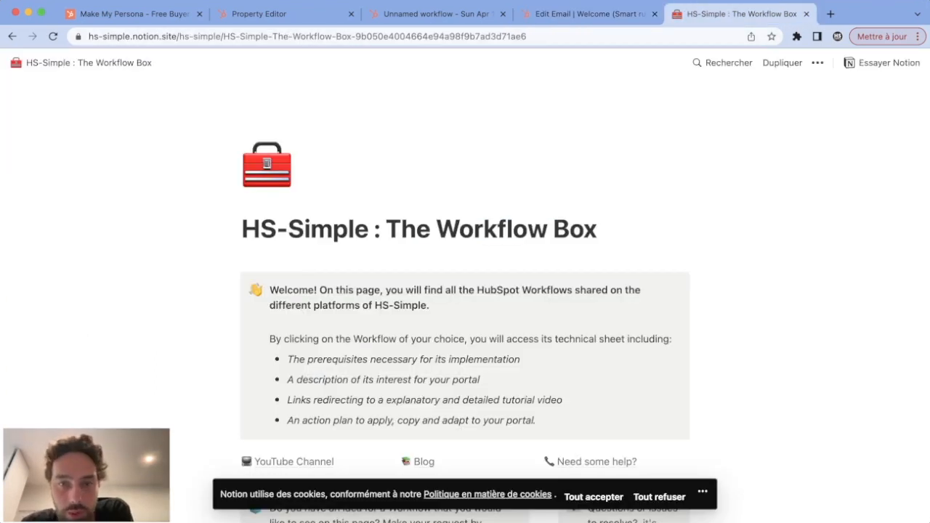
scroll(466, 305, "down", 5)
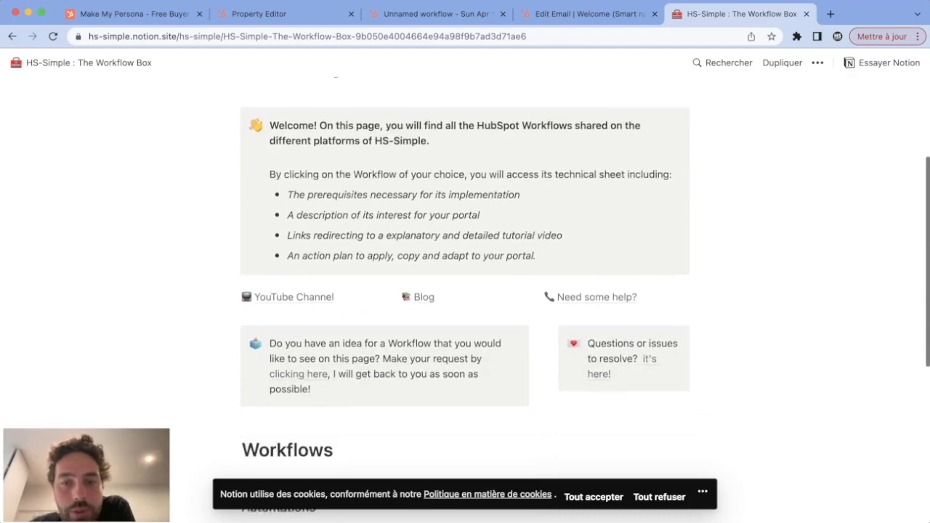
scroll(465, 291, "down", 5)
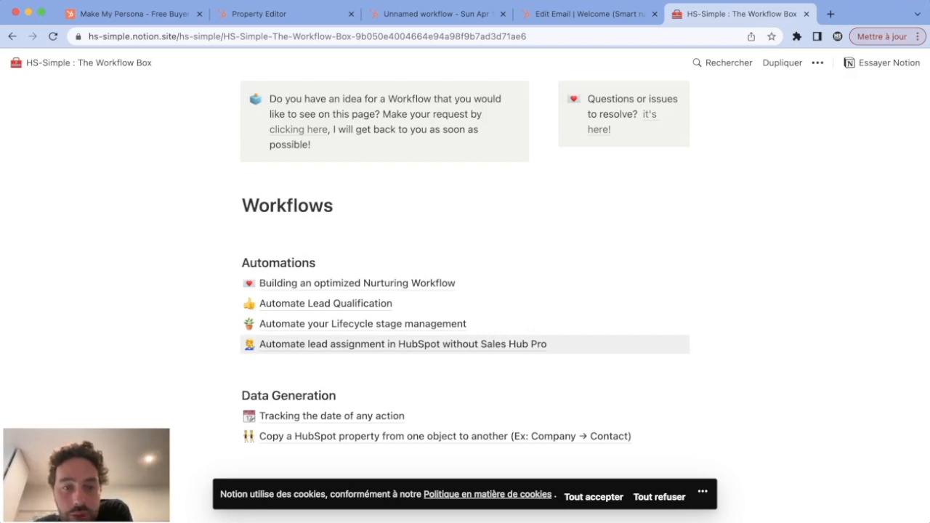
left_click(403, 344)
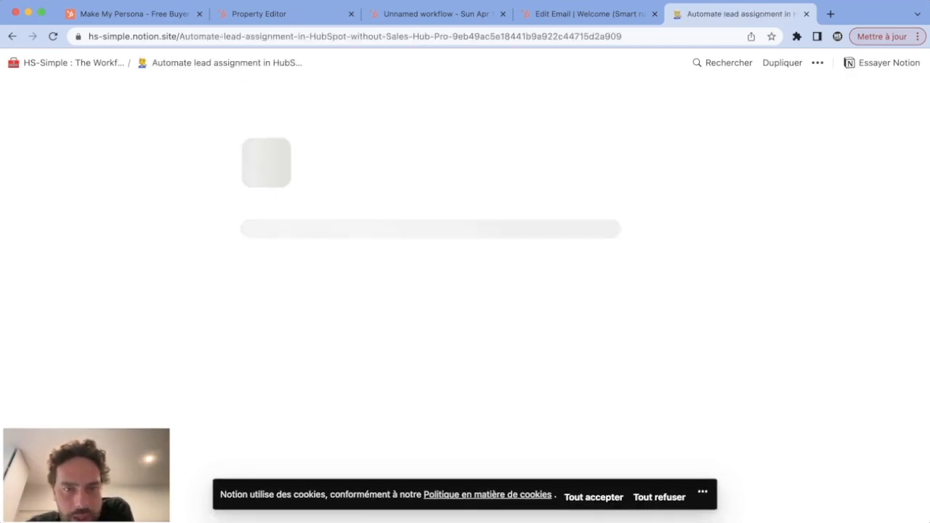
Step: Read the lead assignment sheet's title, goal, difficulty, needed time and Why section
left_click_drag(259, 228, 610, 259)
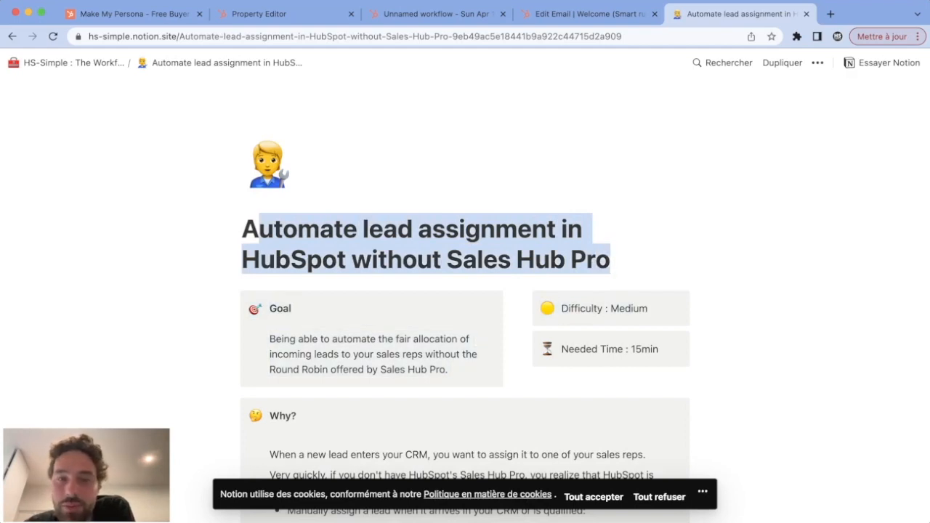
left_click_drag(270, 339, 448, 369)
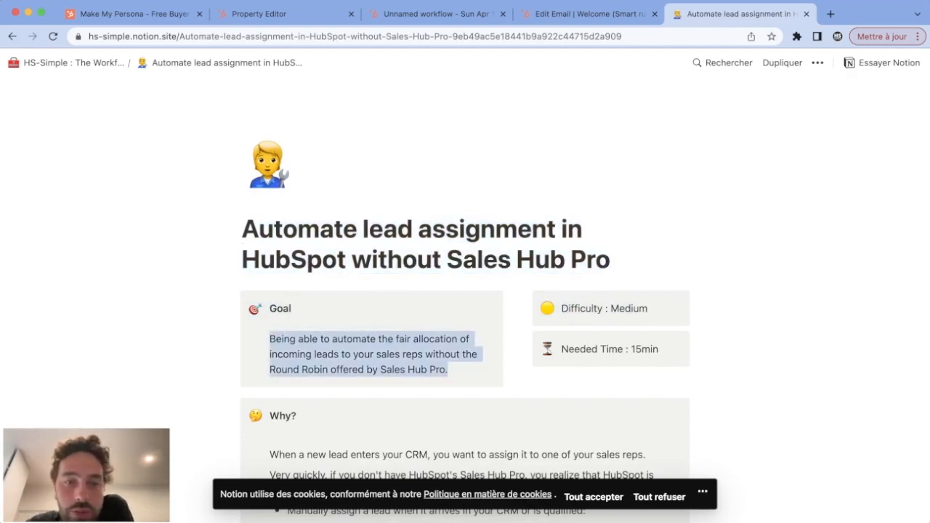
left_click_drag(561, 309, 638, 308)
left_click_drag(561, 349, 658, 349)
scroll(465, 291, "down", 3)
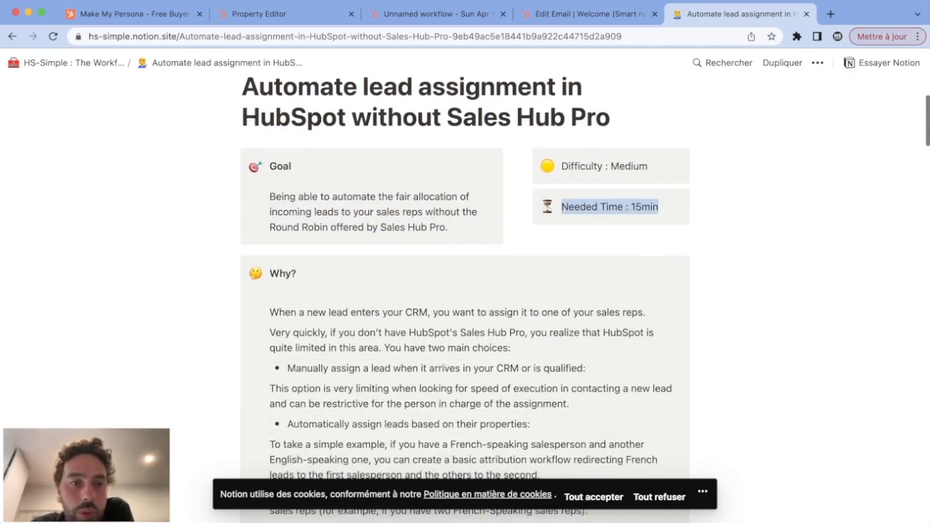
left_click_drag(269, 312, 510, 460)
scroll(510, 459, "down", 4)
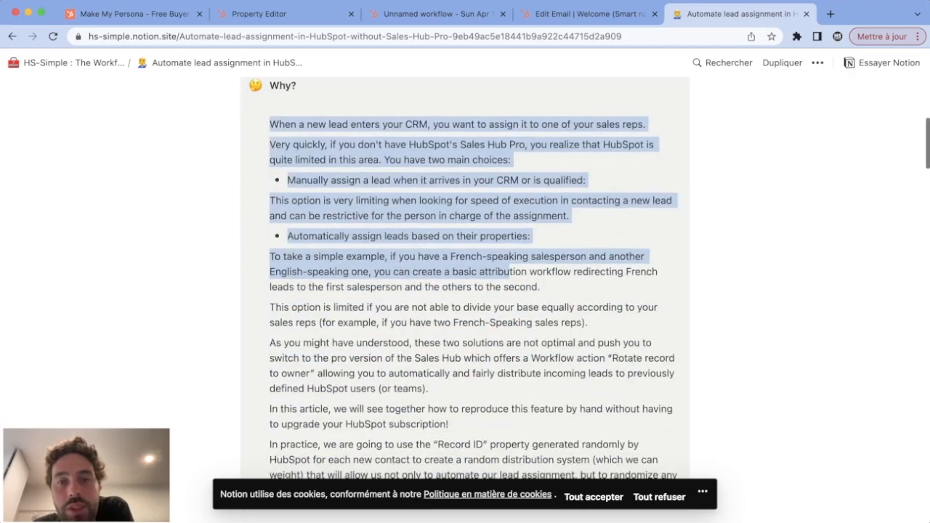
scroll(510, 459, "down", 5)
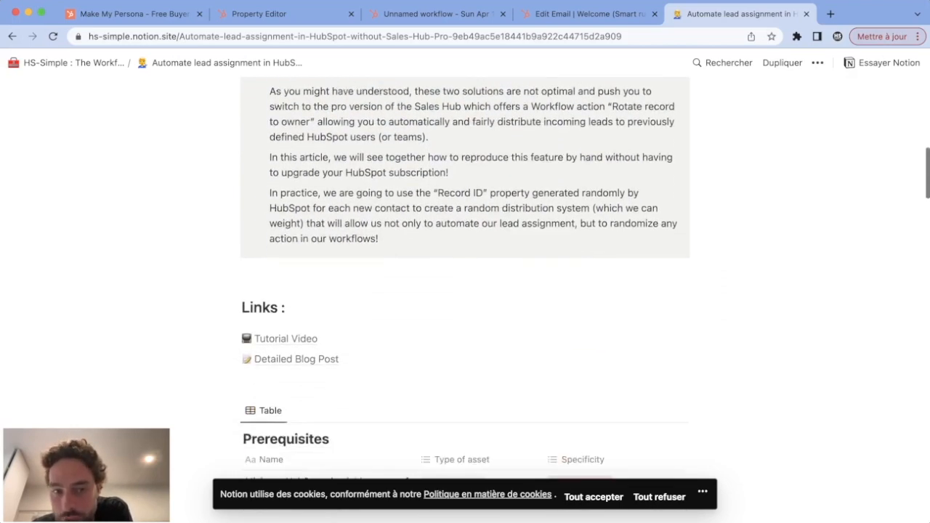
Step: Examine the sheet's links, prerequisites and practical case, and collapse the "Record ID Recopy Random" randomization section under Preparations
scroll(465, 291, "down", 1)
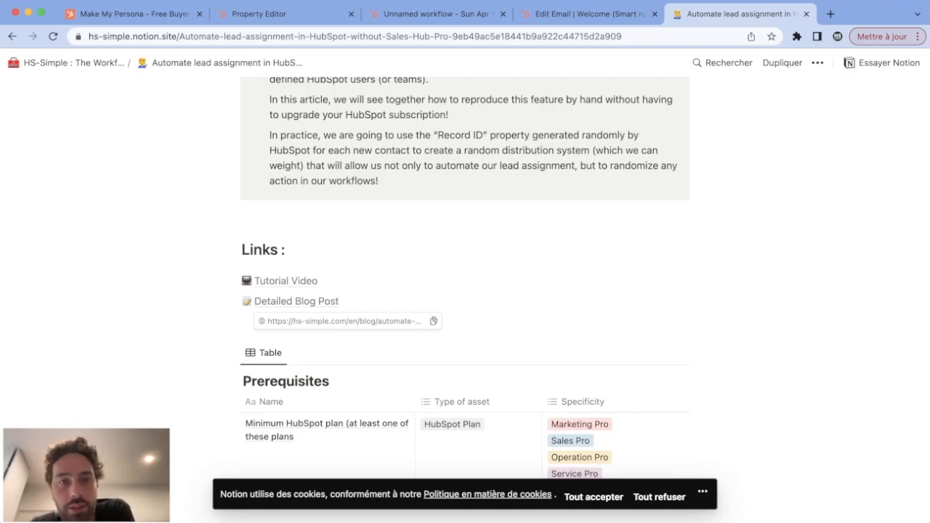
scroll(465, 291, "down", 3)
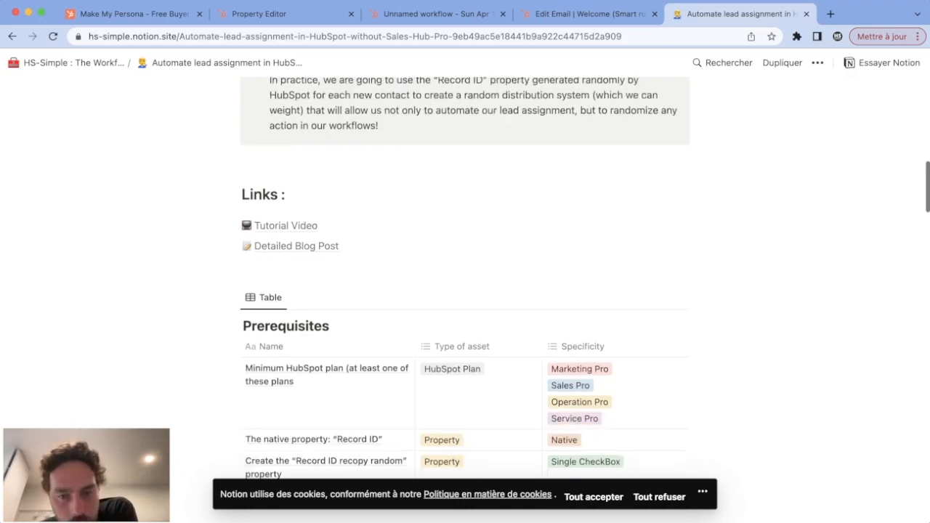
left_click(479, 341)
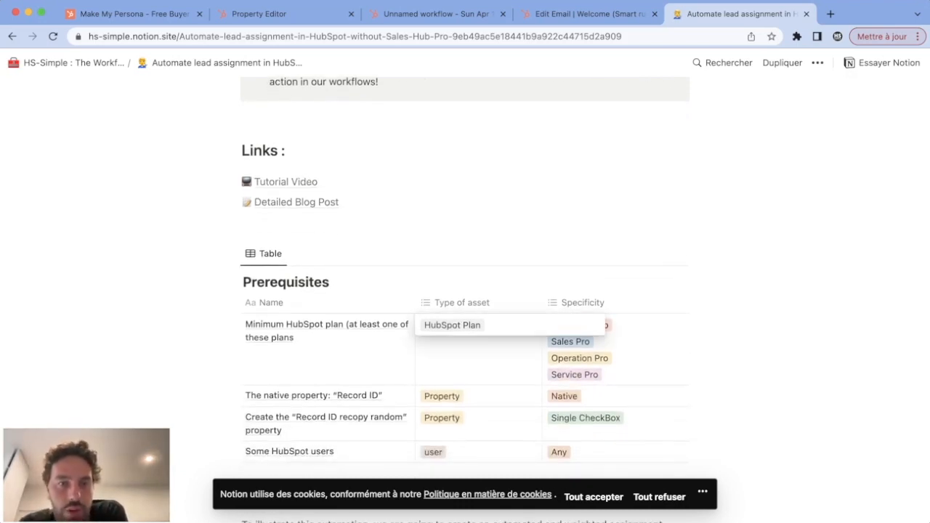
key("Escape")
scroll(465, 291, "down", 5)
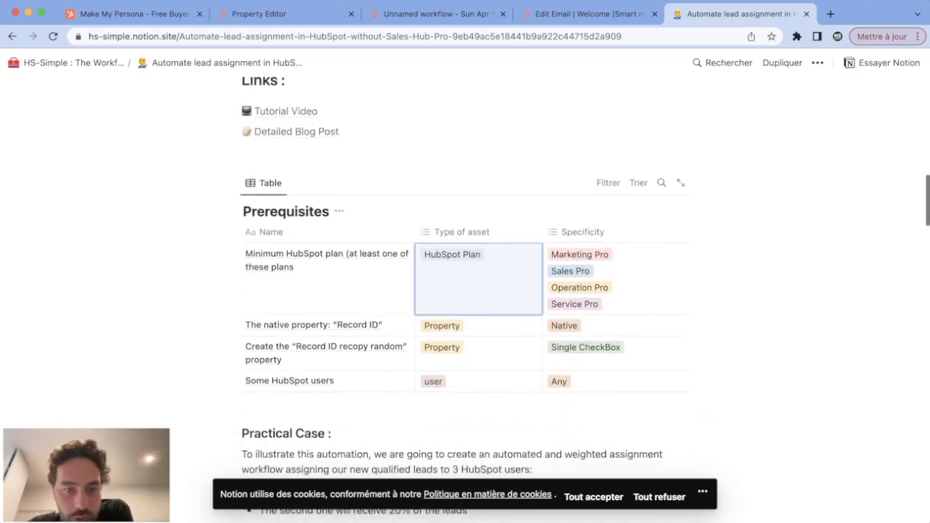
scroll(465, 291, "down", 4)
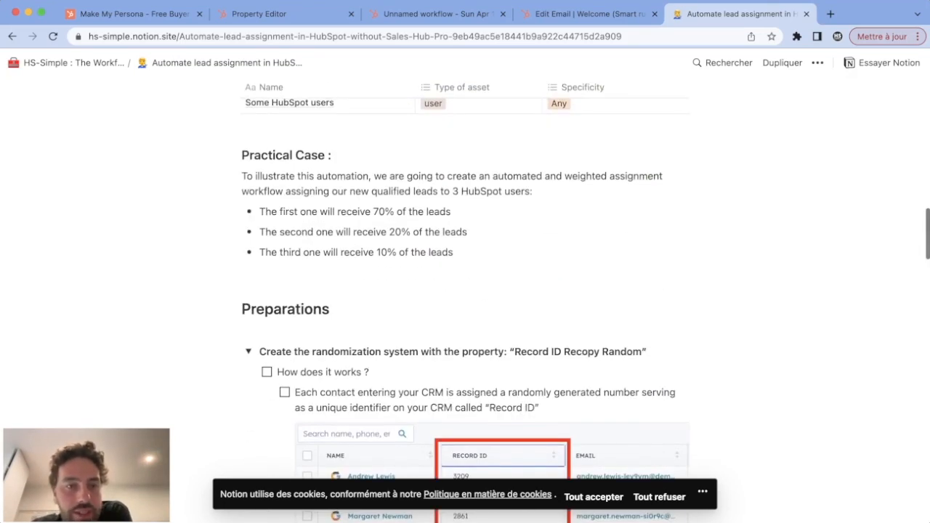
left_click(248, 351)
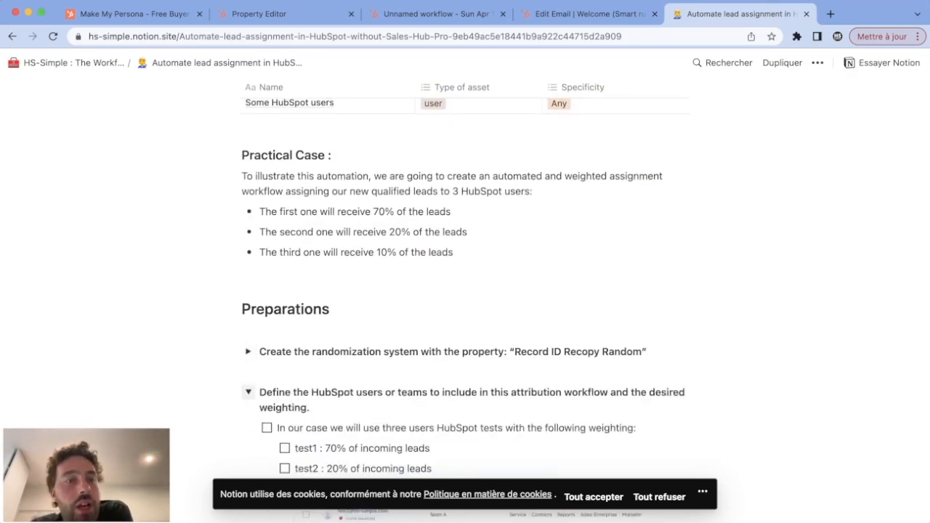
Step: Collapse the HubSpot users weighting section under Preparations, and expand the "Record ID Recopy Random" randomization section to read its instructions
left_click(247, 391)
scroll(465, 291, "down", 1)
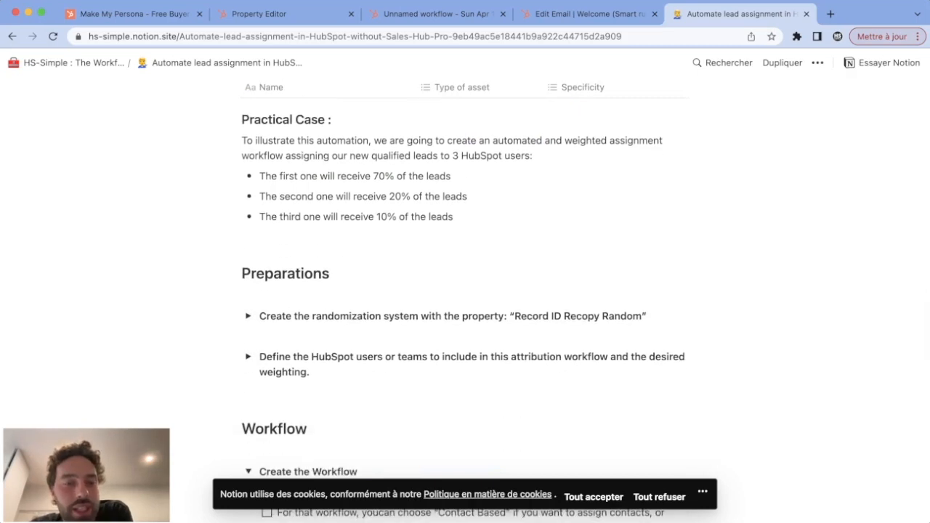
scroll(465, 290, "down", 3)
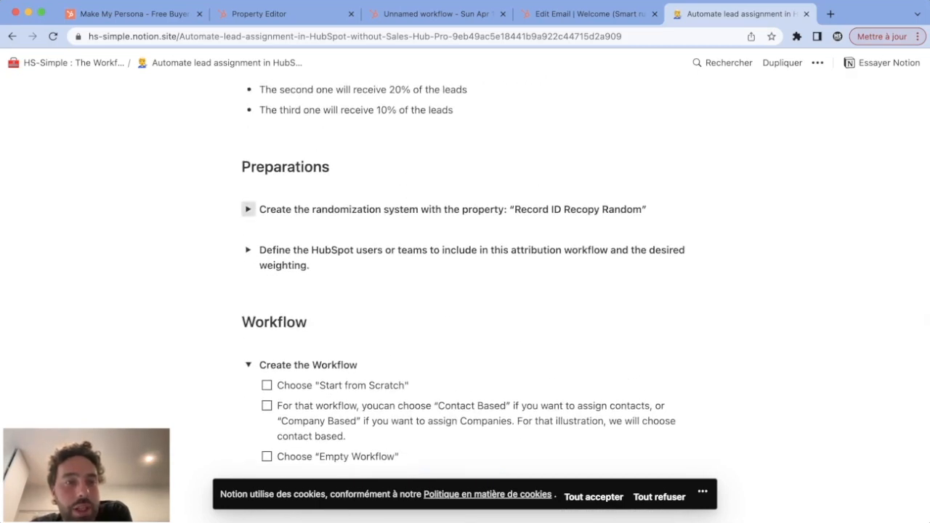
left_click(248, 209)
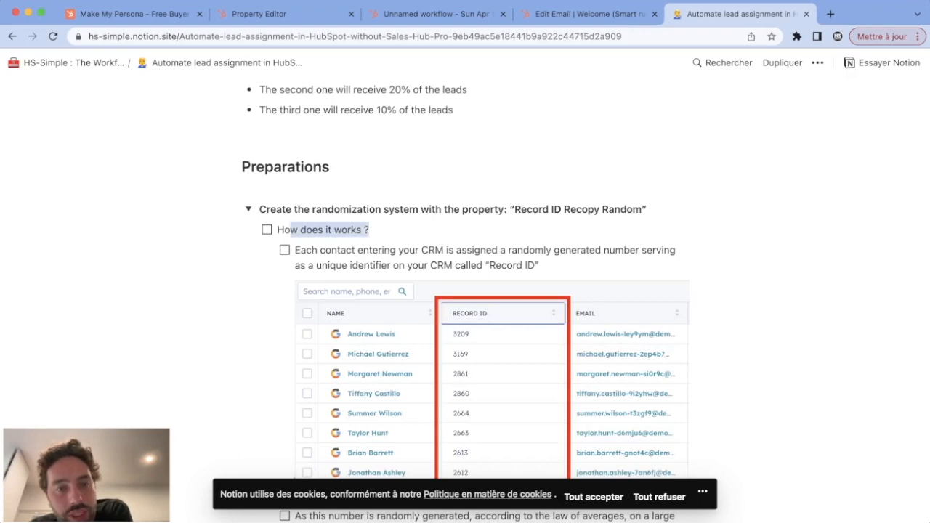
scroll(465, 291, "down", 10)
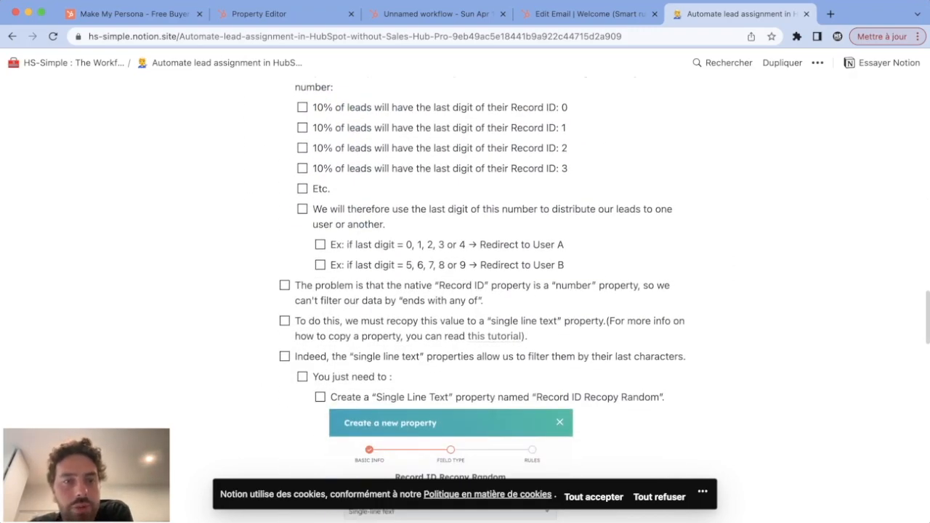
scroll(465, 291, "down", 7)
scroll(465, 290, "down", 8)
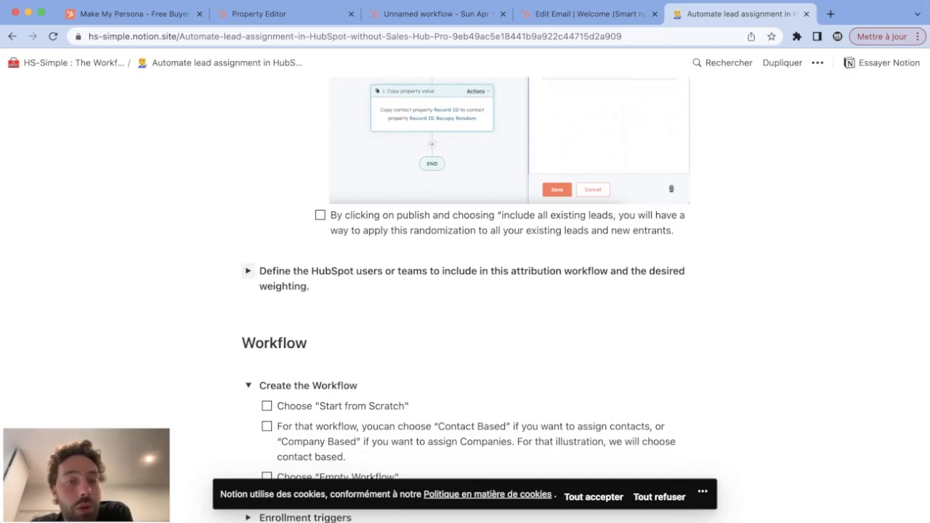
Step: Expand the section on defining HubSpot users or teams and their weighting, and look through it down to the Workflow section
left_click(248, 271)
scroll(465, 290, "down", 8)
scroll(465, 291, "down", 1)
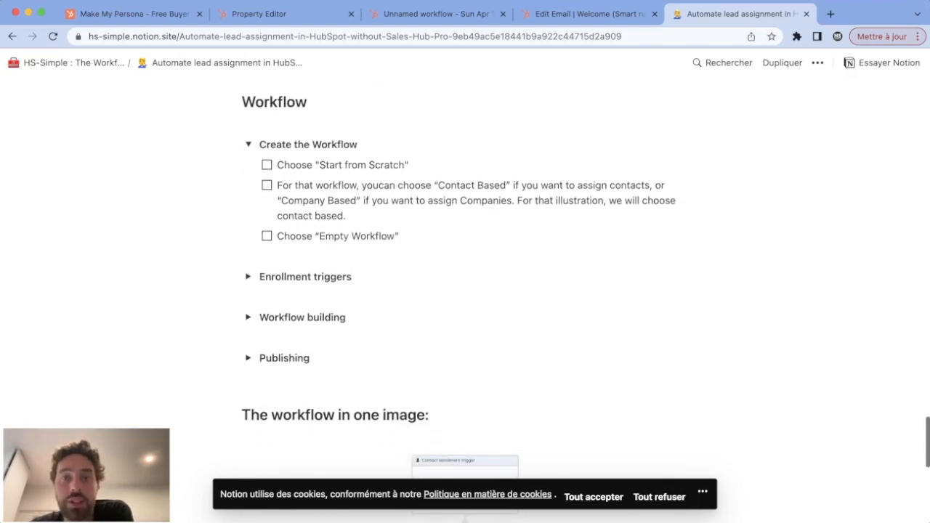